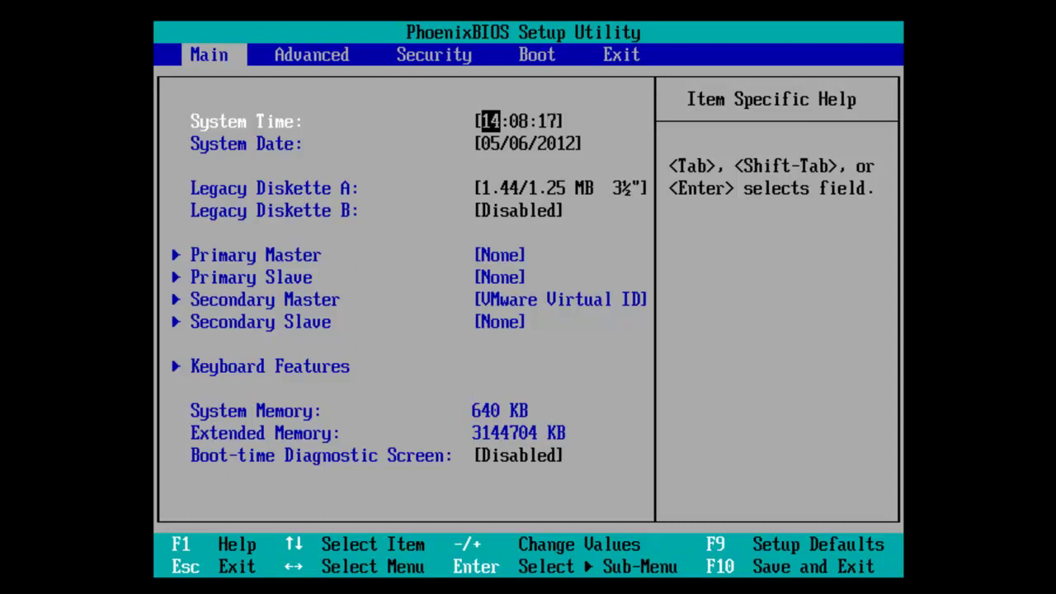
Move CD-ROM Drive to the top of the BIOS boot order and exit the setup utility saving the changes.
{"action": "key", "text": "Right"}
{"action": "key", "text": "Right"}
{"action": "key", "text": "Right"}
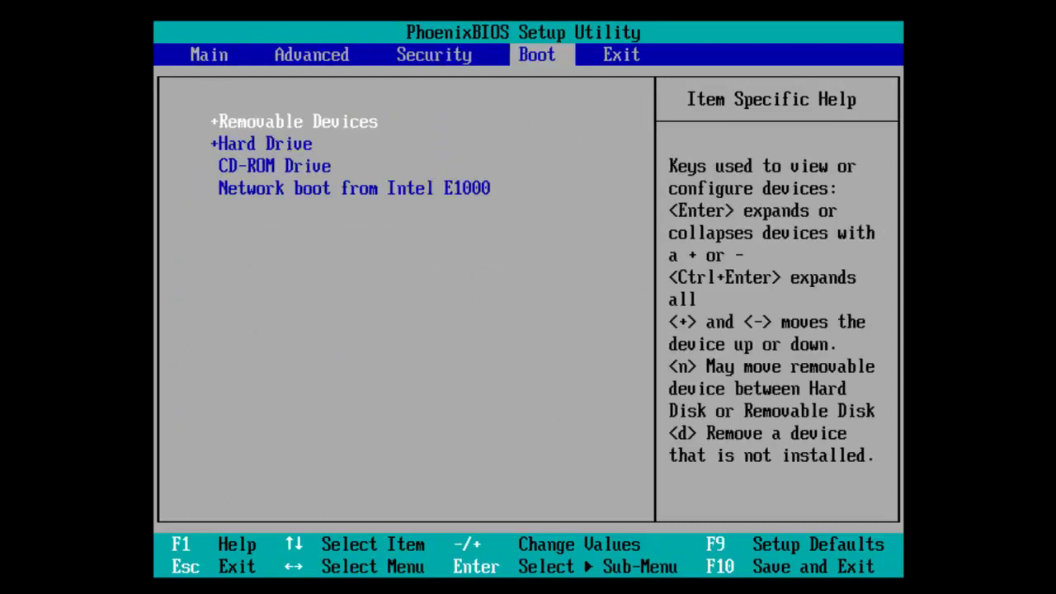
{"action": "key", "text": "Down"}
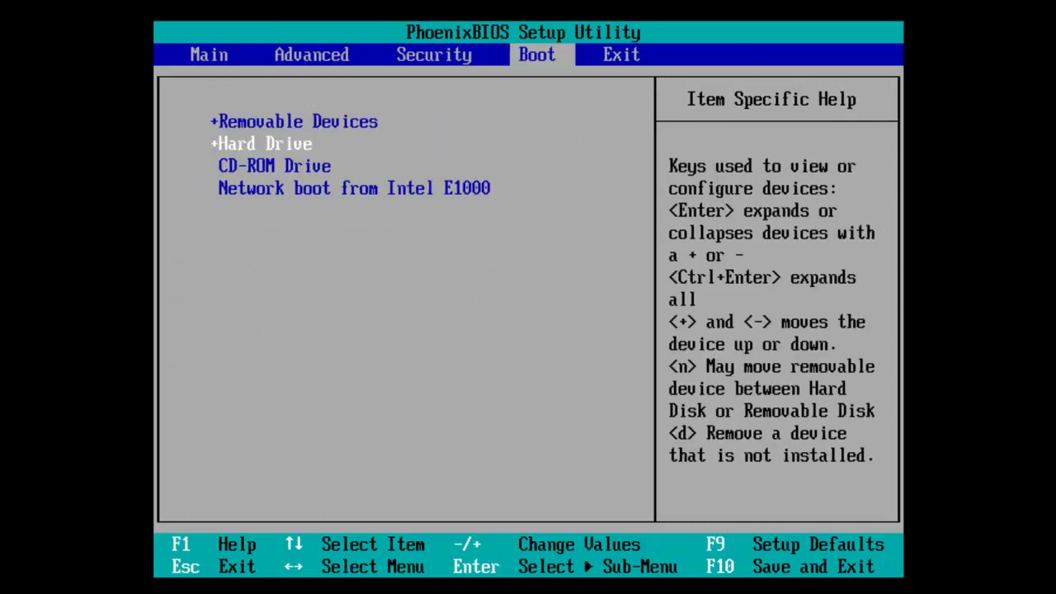
{"action": "key", "text": "Down"}
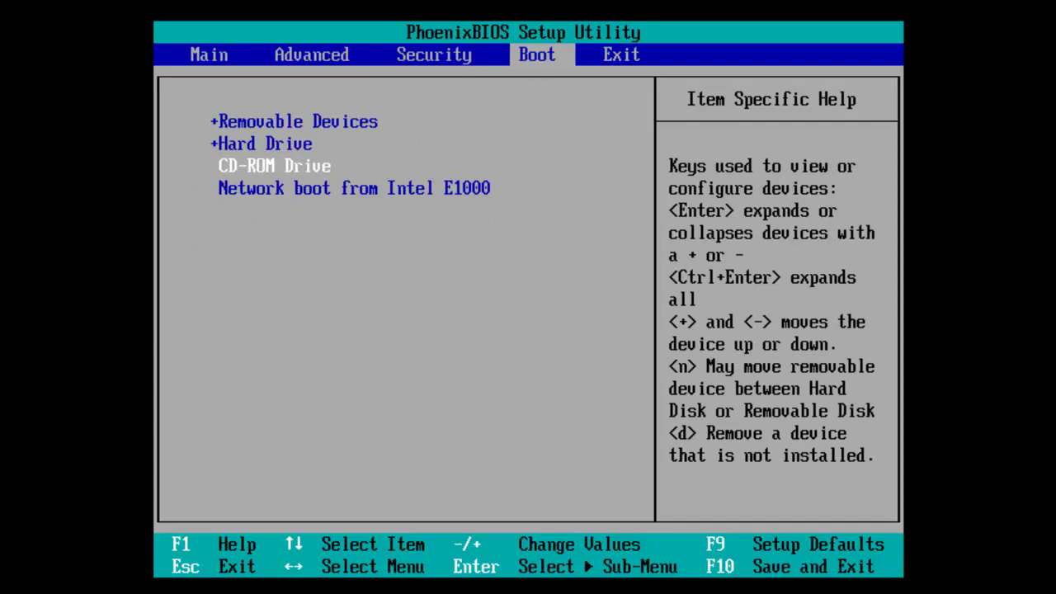
{"action": "key", "text": "minus"}
{"action": "key", "text": "plus"}
{"action": "key", "text": "plus"}
{"action": "key", "text": "plus"}
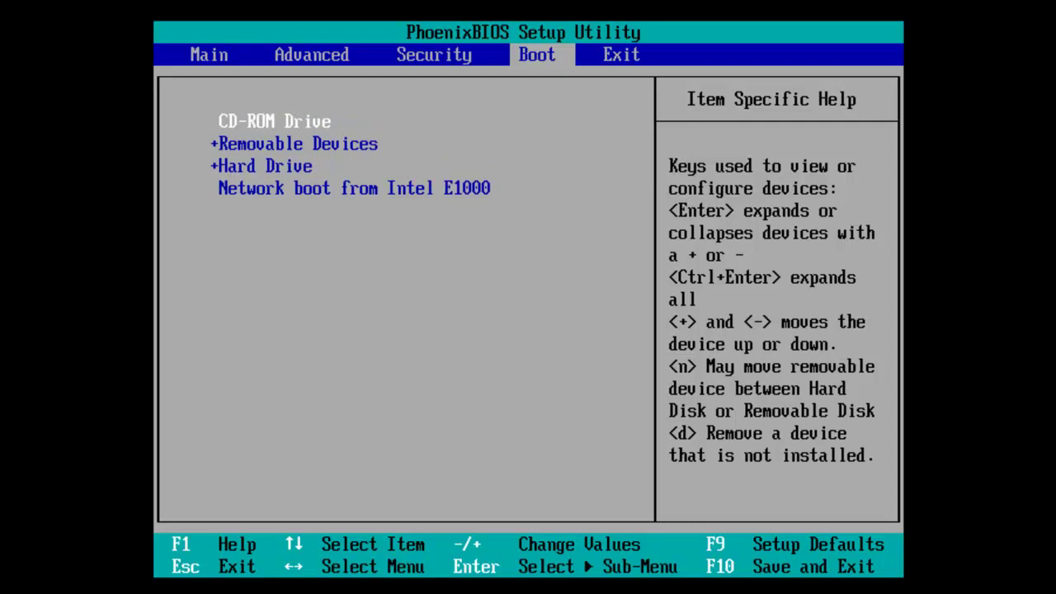
{"action": "key", "text": "Right"}
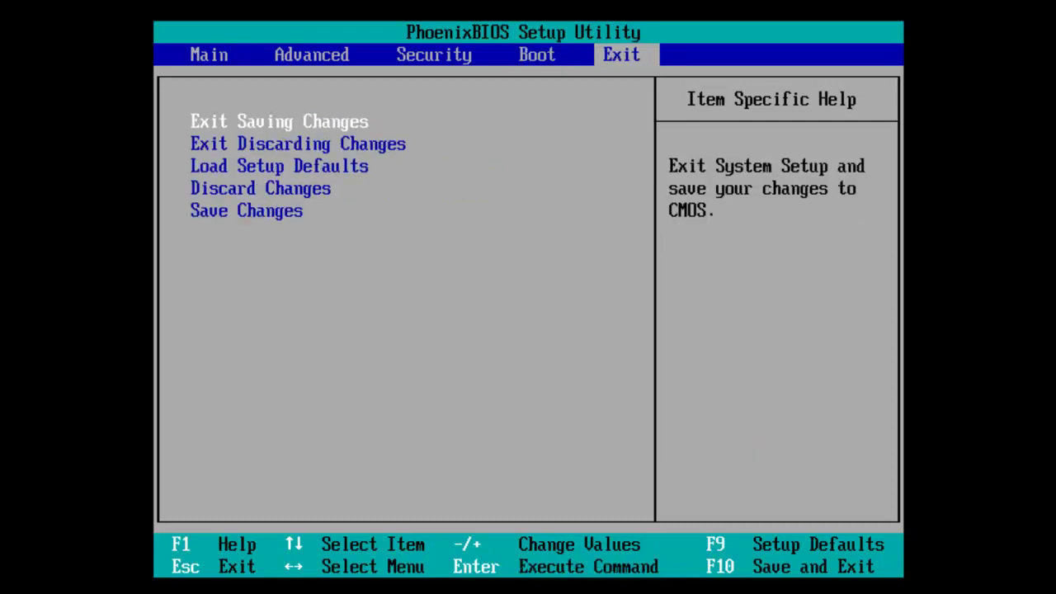
{"action": "key", "text": "Return"}
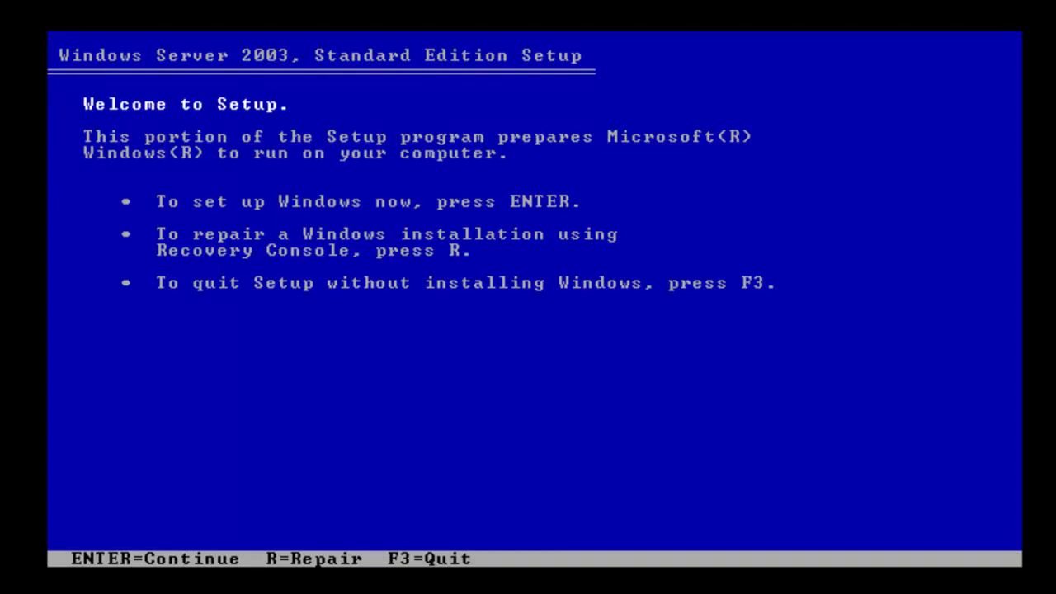
Begin the Windows Server 2003 setup and accept the license terms.
{"action": "key", "text": "Return"}
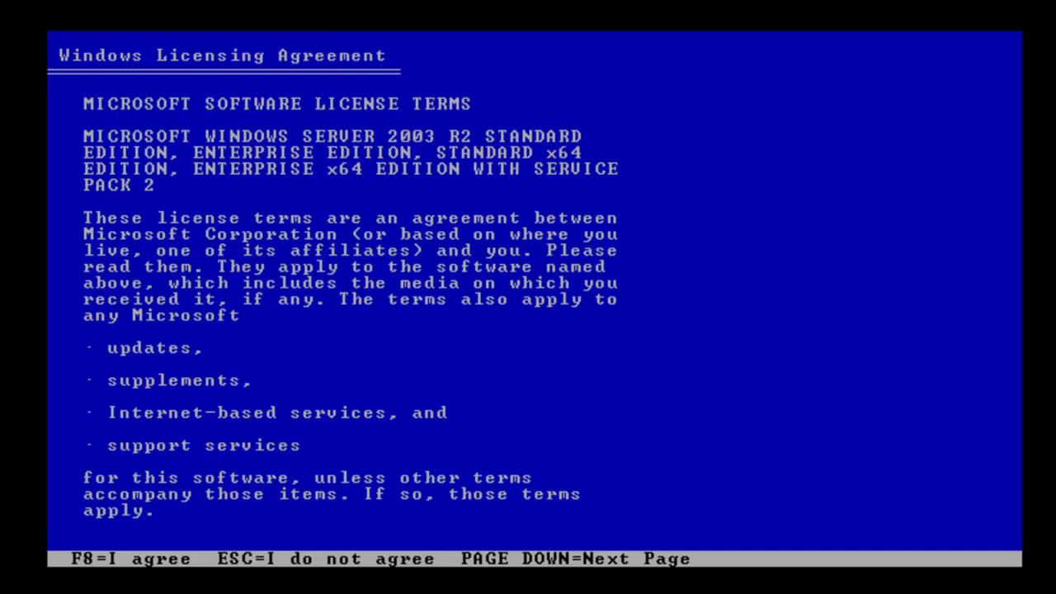
{"action": "key", "text": "F8"}
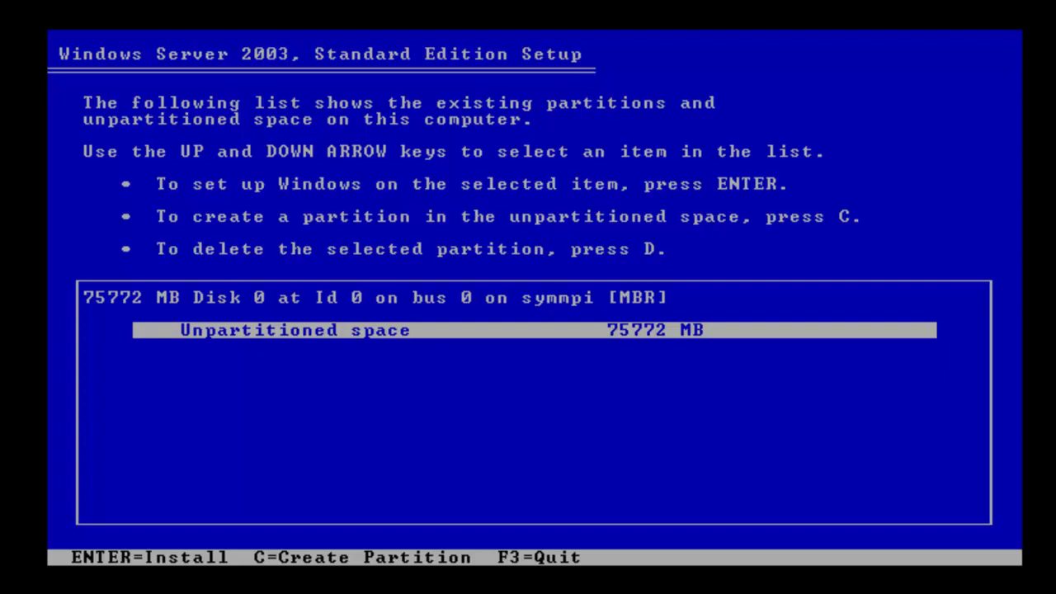
Install Windows on the unpartitioned space using the NTFS (Quick) format and restart the computer.
{"action": "key", "text": "Return"}
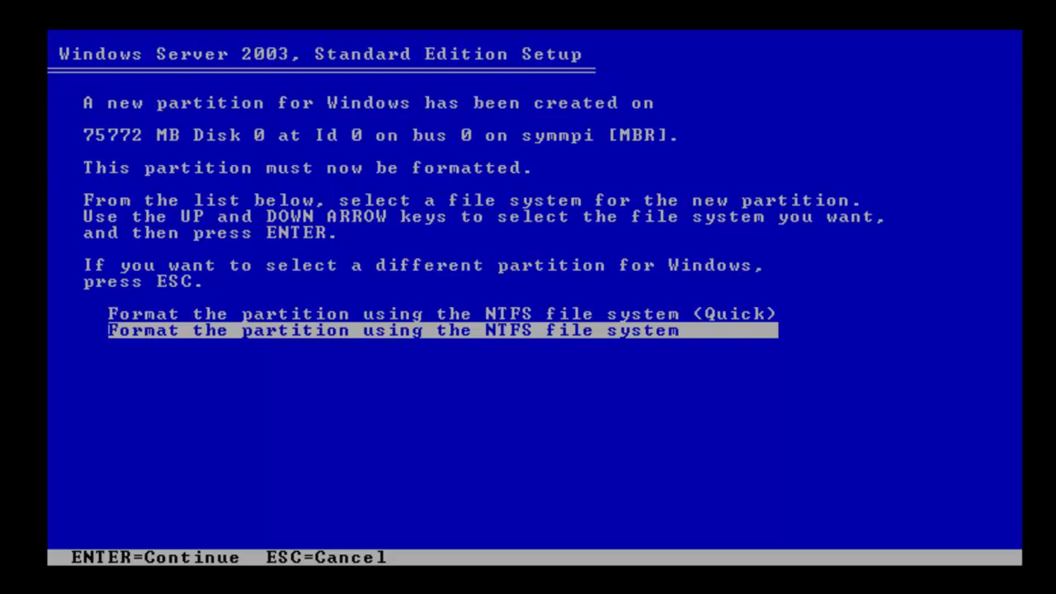
{"action": "key", "text": "Up"}
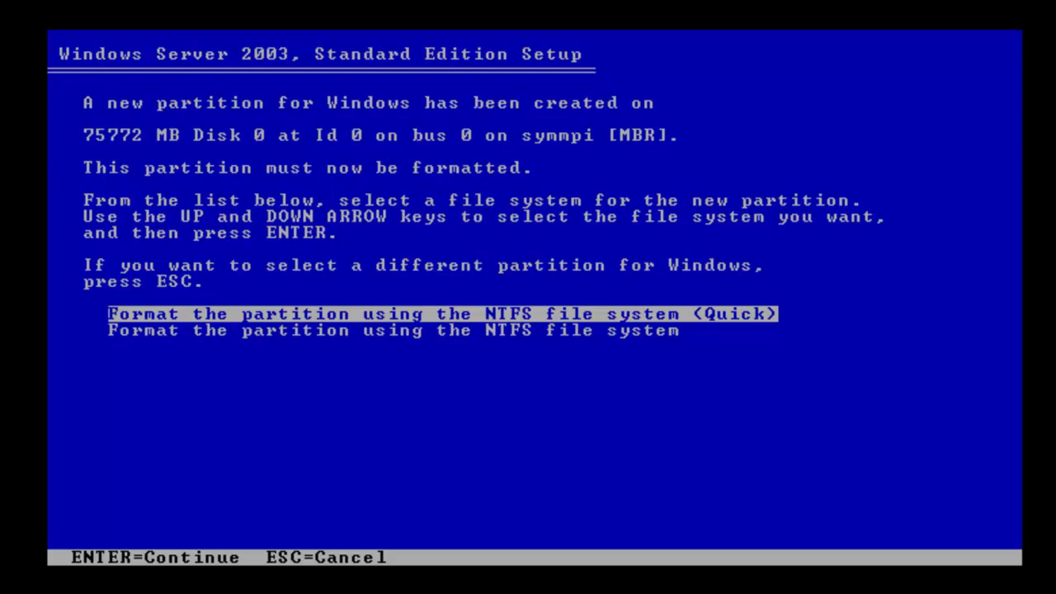
{"action": "key", "text": "Down"}
{"action": "key", "text": "Up"}
{"action": "key", "text": "Return"}
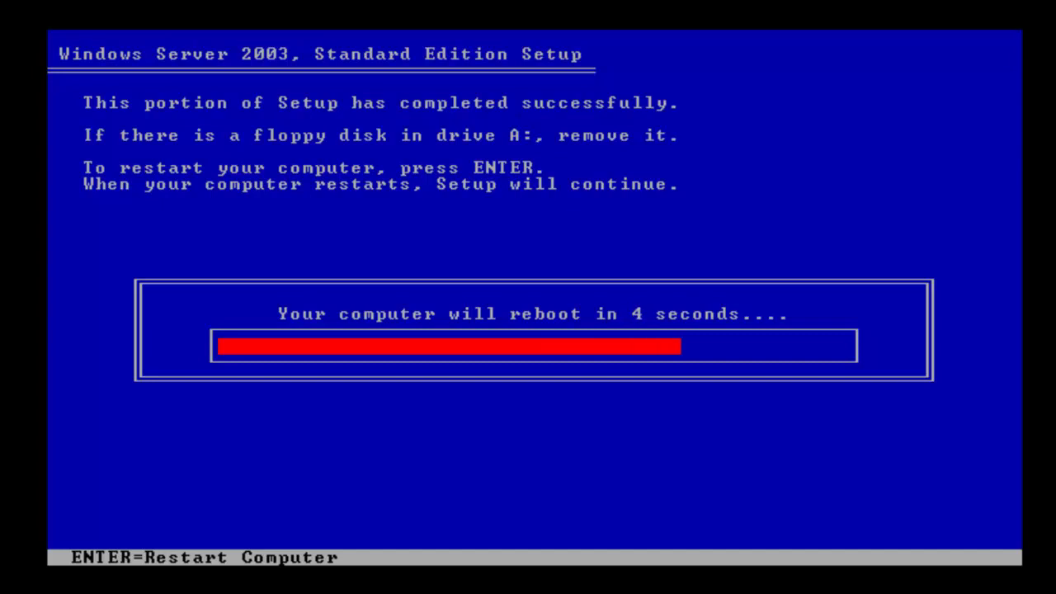
{"action": "key", "text": "Return"}
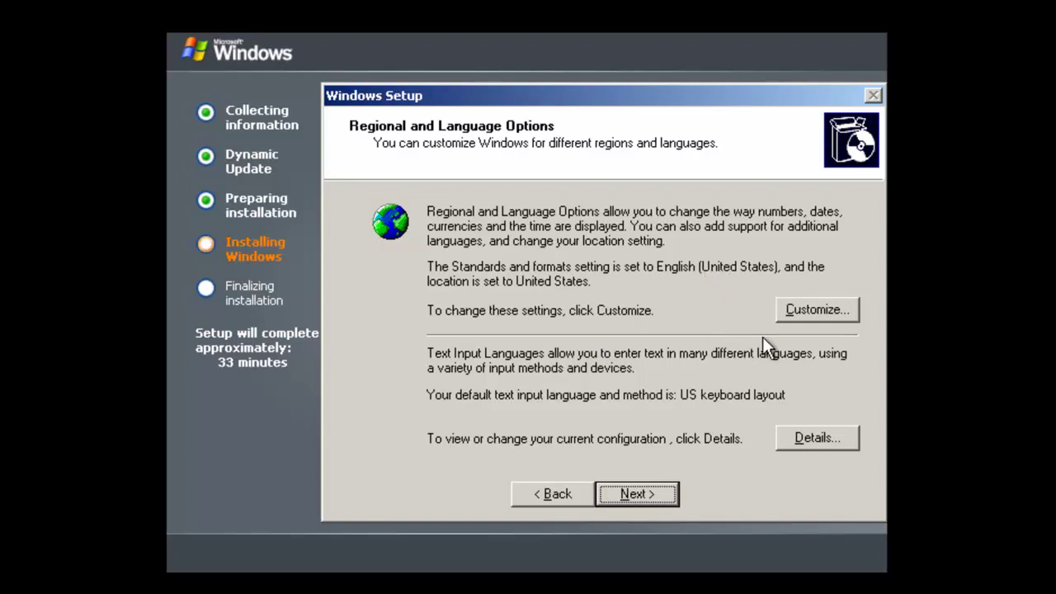
Customize the regional options, applying English (United Kingdom) as the standards and formats and United Kingdom as the location.
{"action": "left_click", "coordinate": [818, 315]}
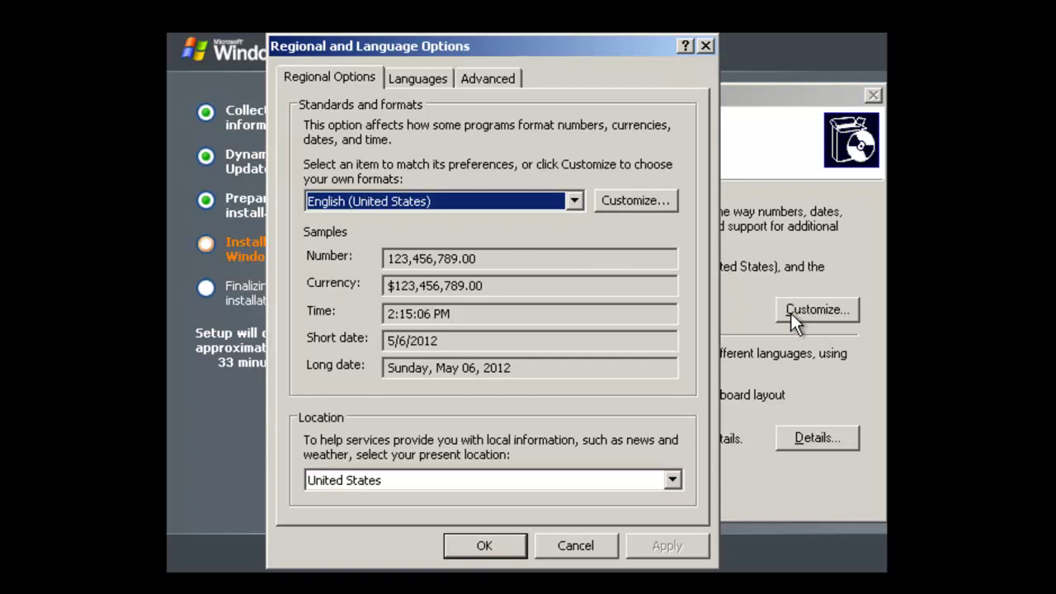
{"action": "key", "text": "Up"}
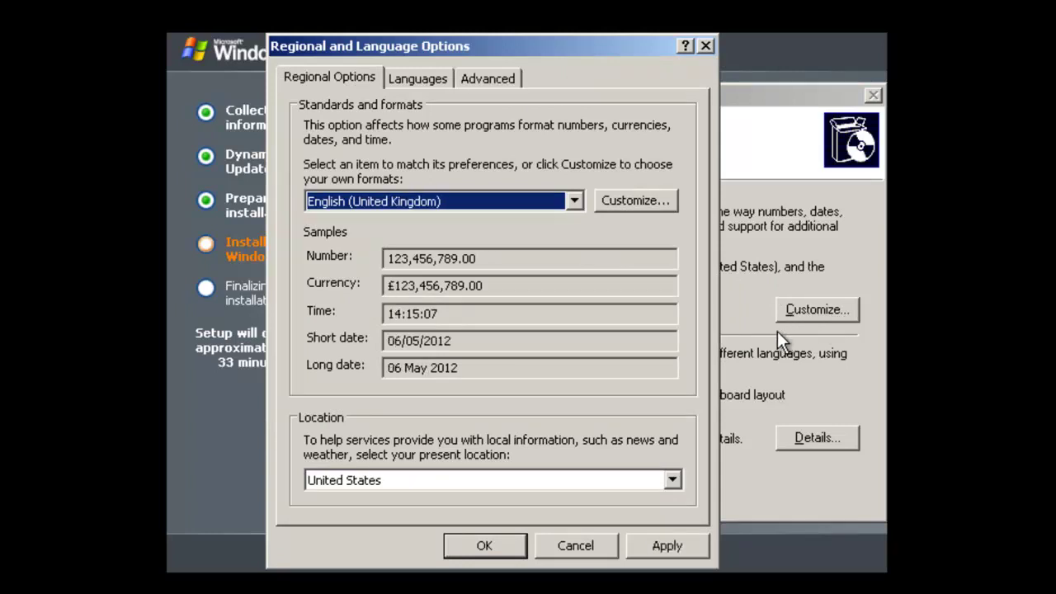
{"action": "key", "text": "Tab"}
{"action": "key", "text": "Tab"}
{"action": "key", "text": "Up"}
{"action": "key", "text": "Tab"}
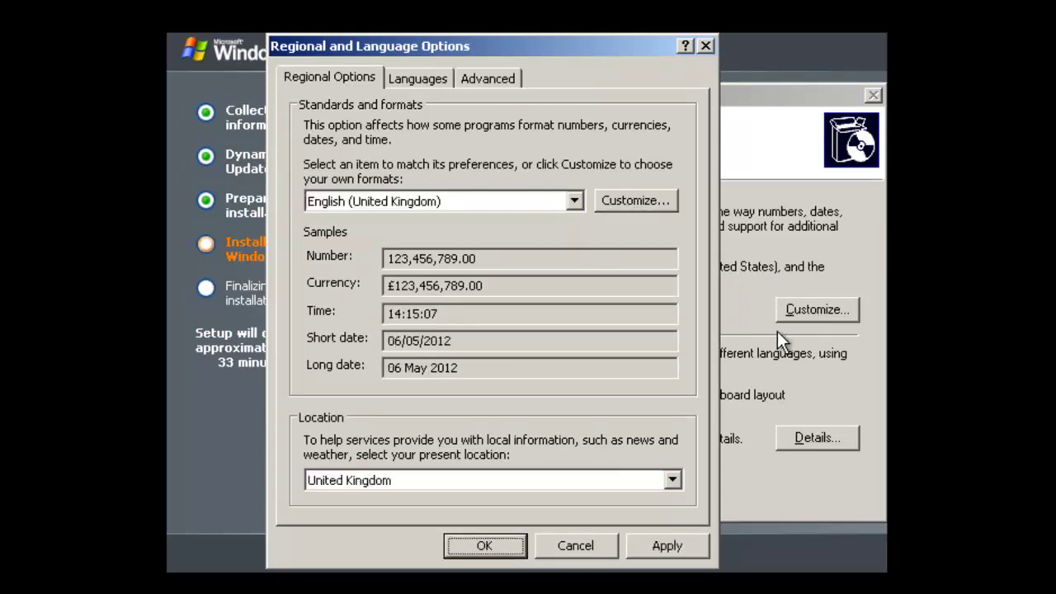
{"action": "key", "text": "Tab"}
{"action": "key", "text": "Tab"}
{"action": "key", "text": "space"}
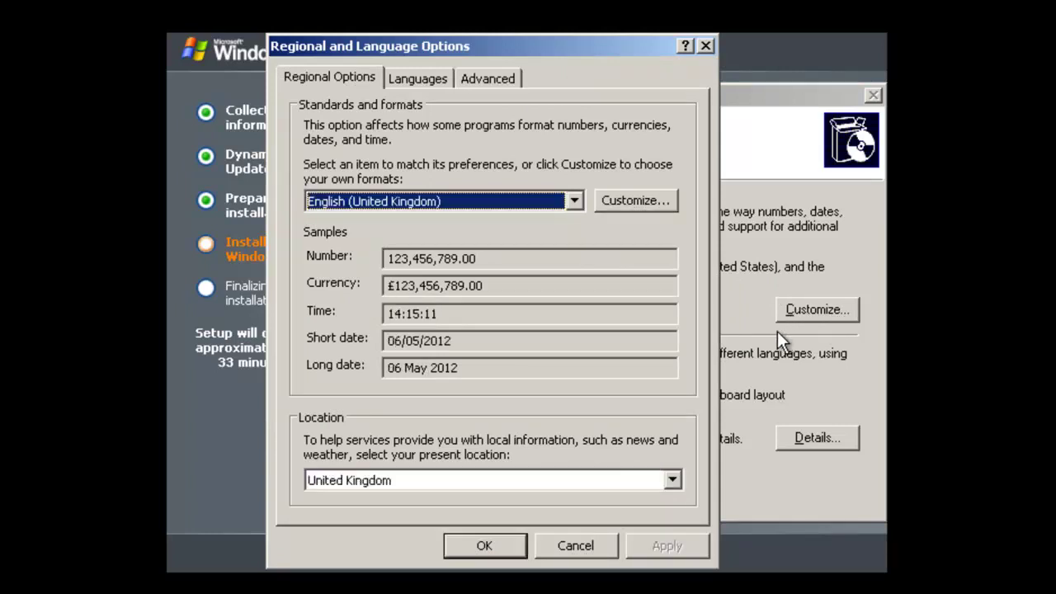
Set the default input language to English (United Kingdom) - United Kingdom and apply it.
{"action": "left_click", "coordinate": [415, 74]}
{"action": "left_click", "coordinate": [647, 169]}
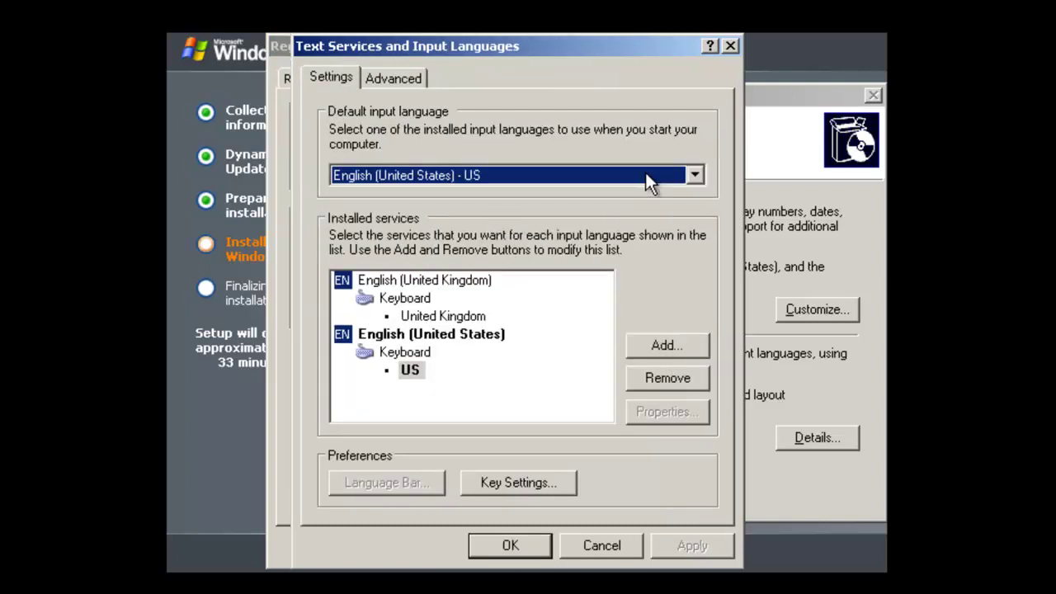
{"action": "key", "text": "Up"}
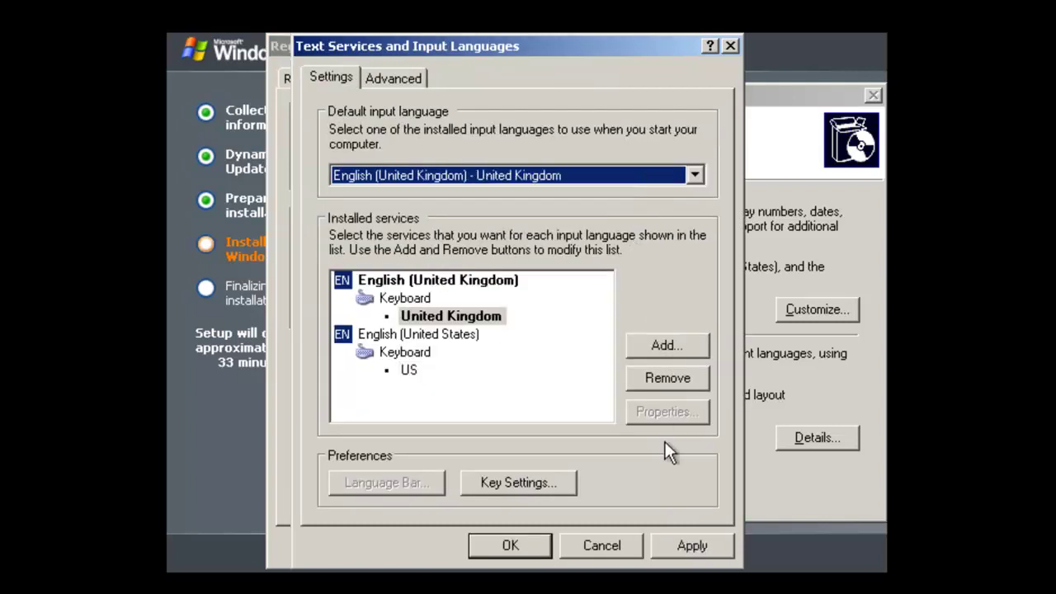
{"action": "left_click", "coordinate": [668, 543]}
{"action": "left_click", "coordinate": [526, 542]}
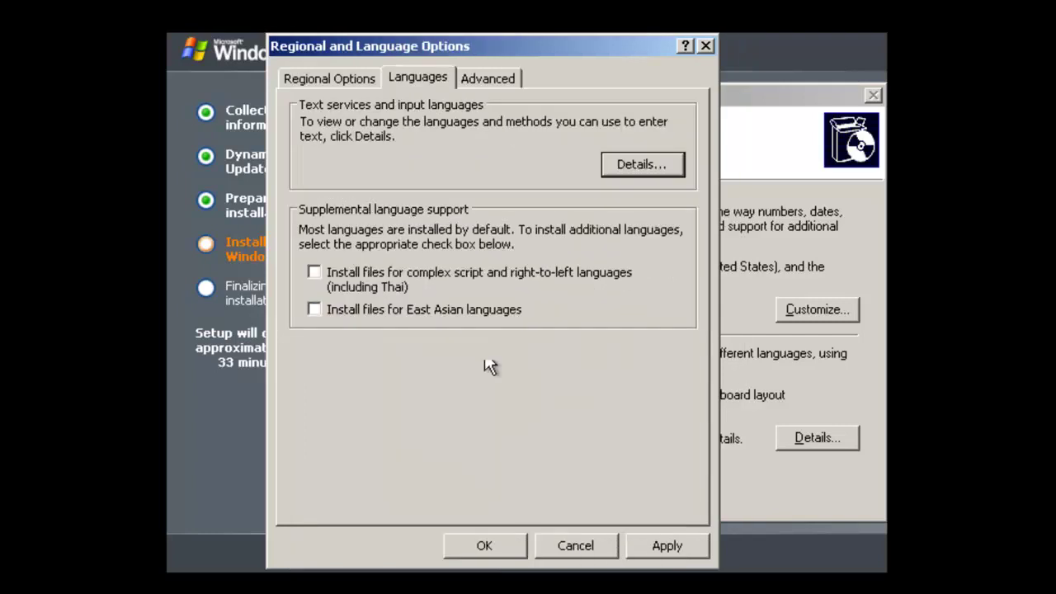
Set the language for non-Unicode programs to the entry just before English (United States), apply it and continue past the regional settings.
{"action": "left_click", "coordinate": [492, 80]}
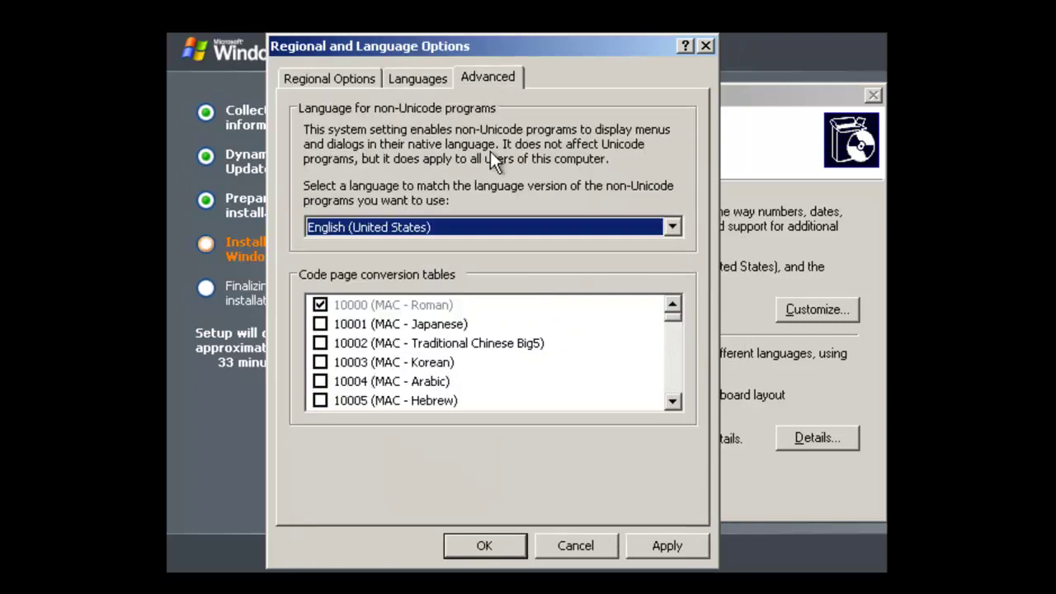
{"action": "key", "text": "Up"}
{"action": "left_click", "coordinate": [665, 548]}
{"action": "left_click", "coordinate": [485, 545]}
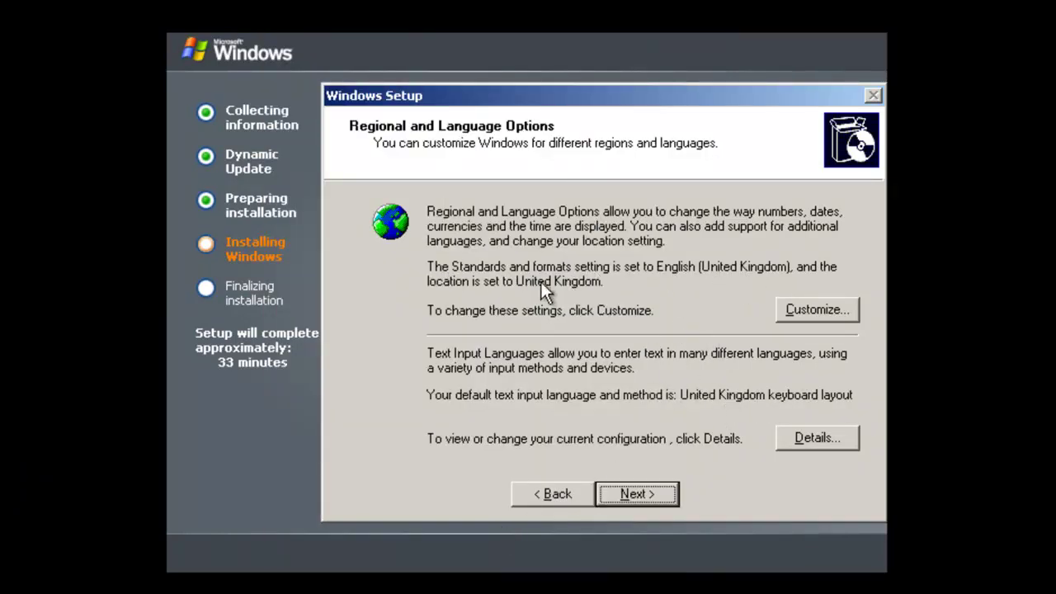
{"action": "left_click", "coordinate": [644, 495]}
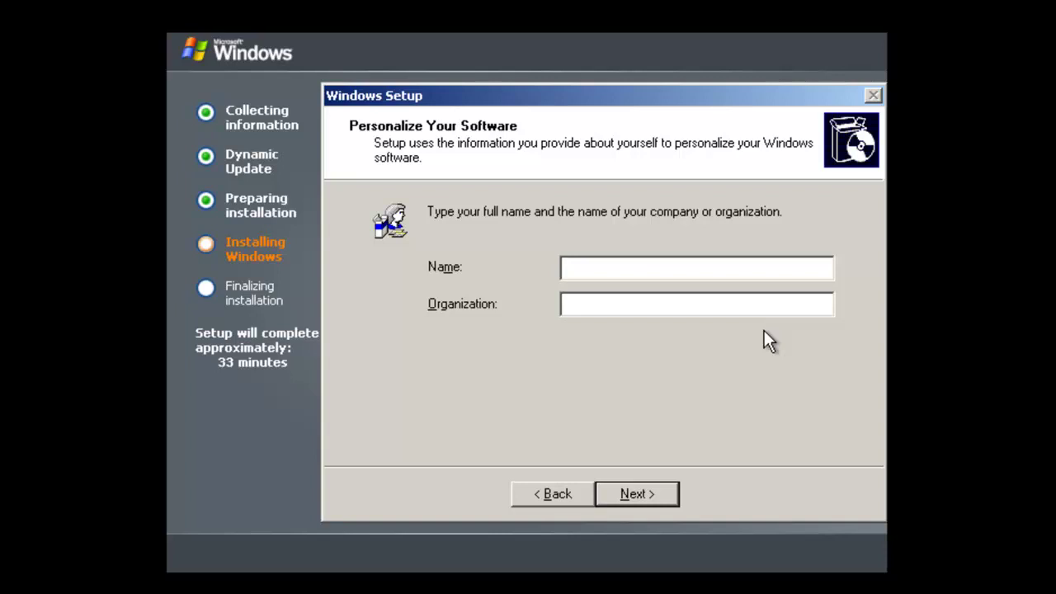
Personalize the software with the name Server1 and the organization BensTechTips, and continue.
{"action": "type", "text": "Server1"}
{"action": "key", "text": "Tab"}
{"action": "type", "text": "BensTe"}
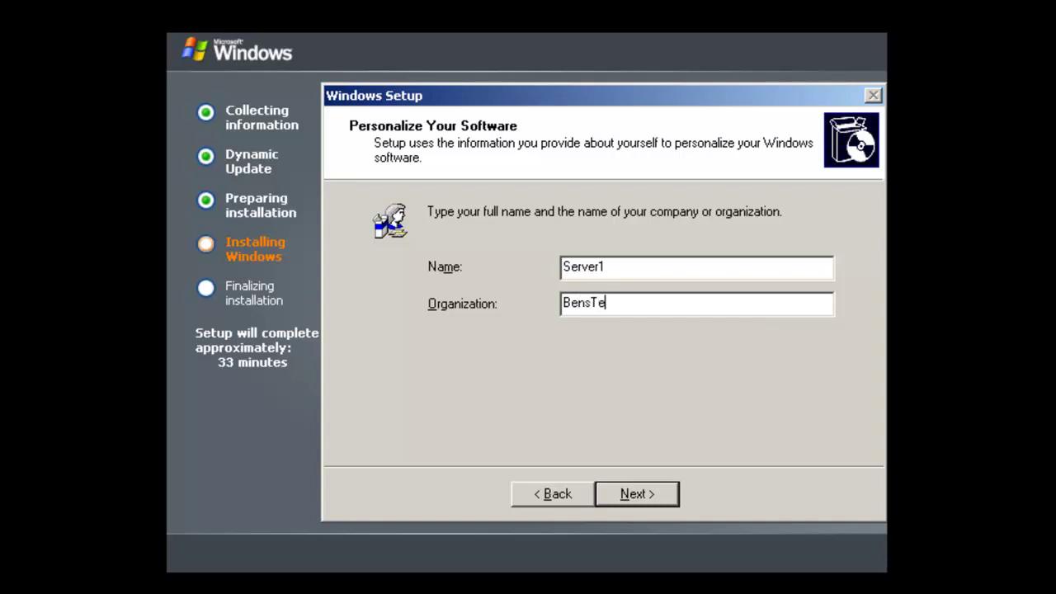
{"action": "type", "text": "chTips"}
{"action": "left_click", "coordinate": [635, 493]}
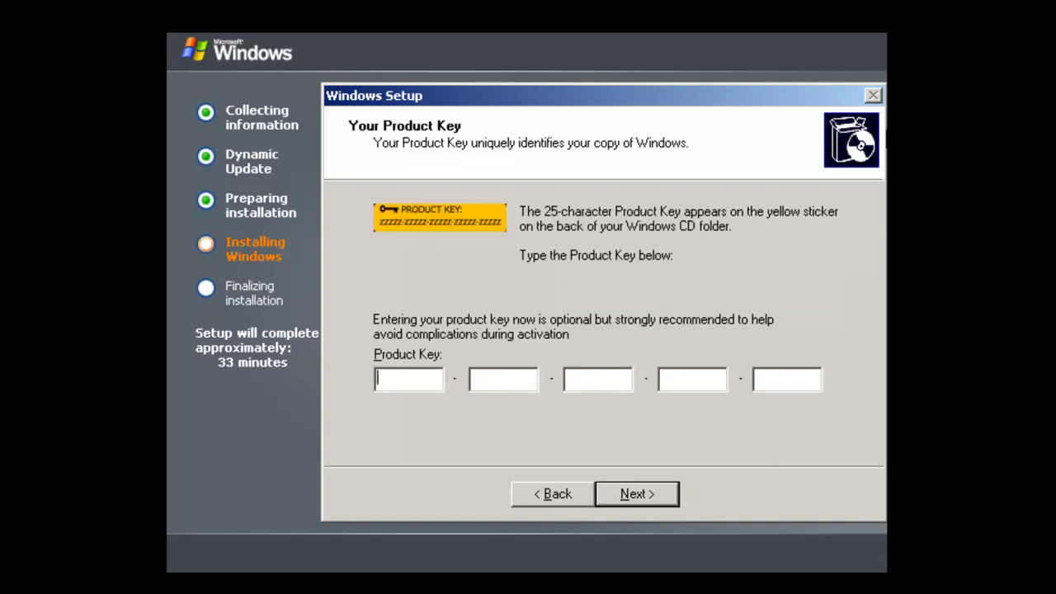
Skip entering a product key and choose the Per Device or Per User licensing mode.
{"action": "left_click", "coordinate": [641, 495]}
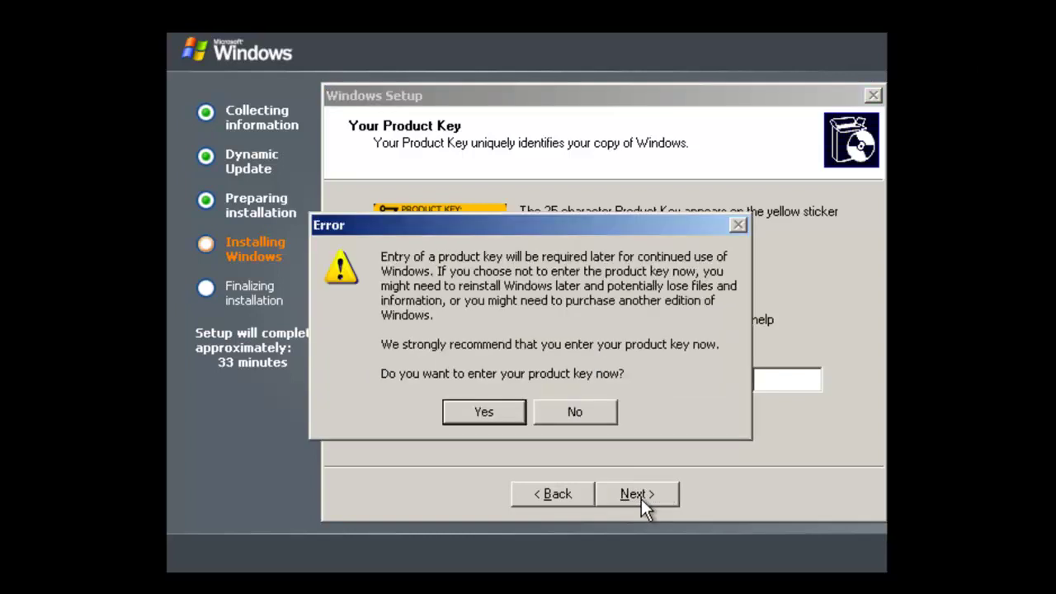
{"action": "left_click", "coordinate": [592, 419]}
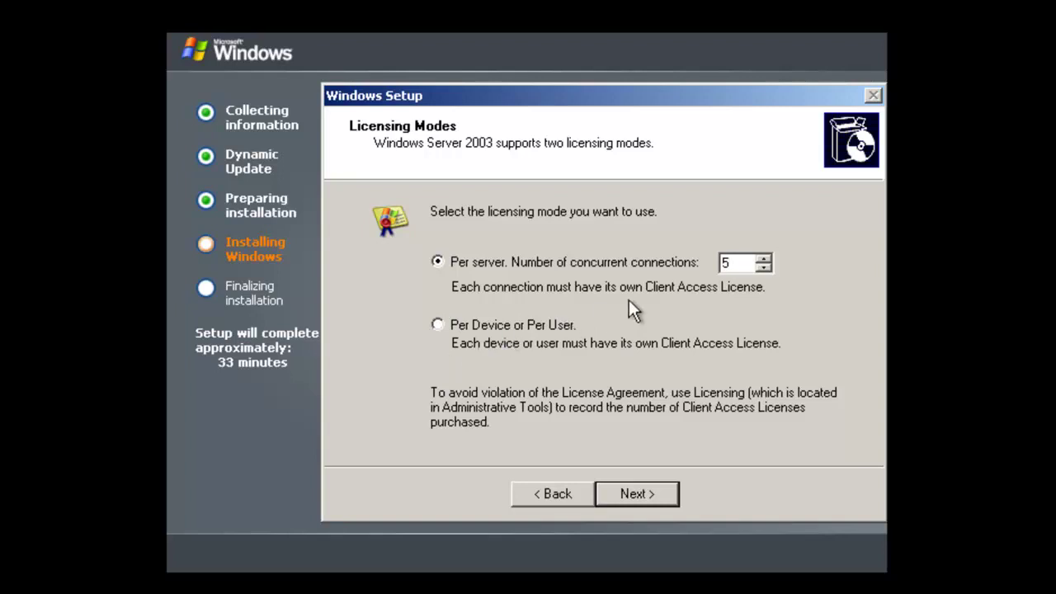
{"action": "left_click", "coordinate": [542, 324]}
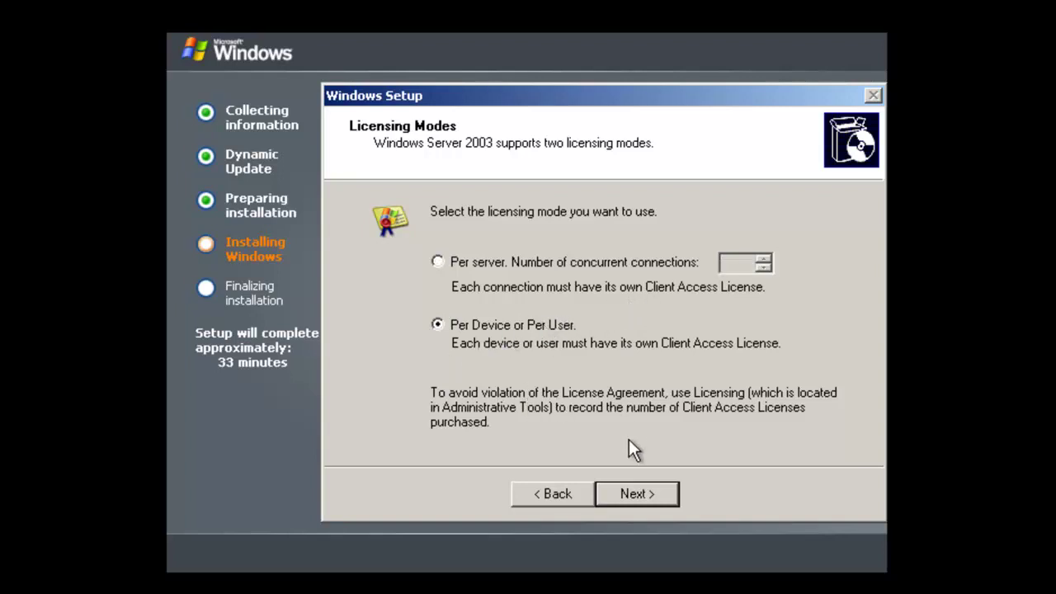
{"action": "left_click", "coordinate": [632, 495]}
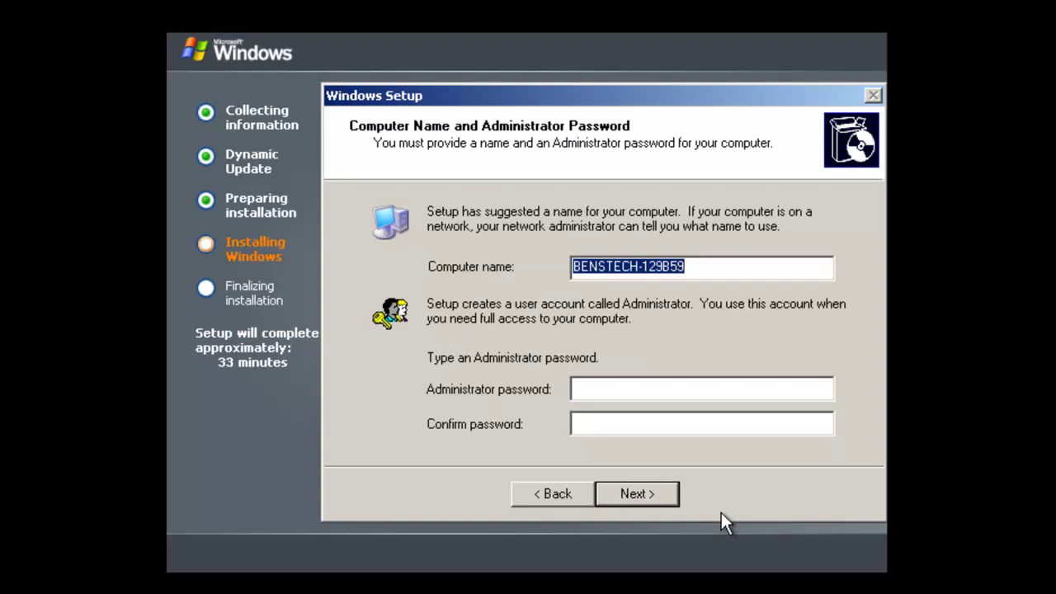
Set the computer name to BTT-SRV and try to continue without an Administrator password.
{"action": "type", "text": "B"}
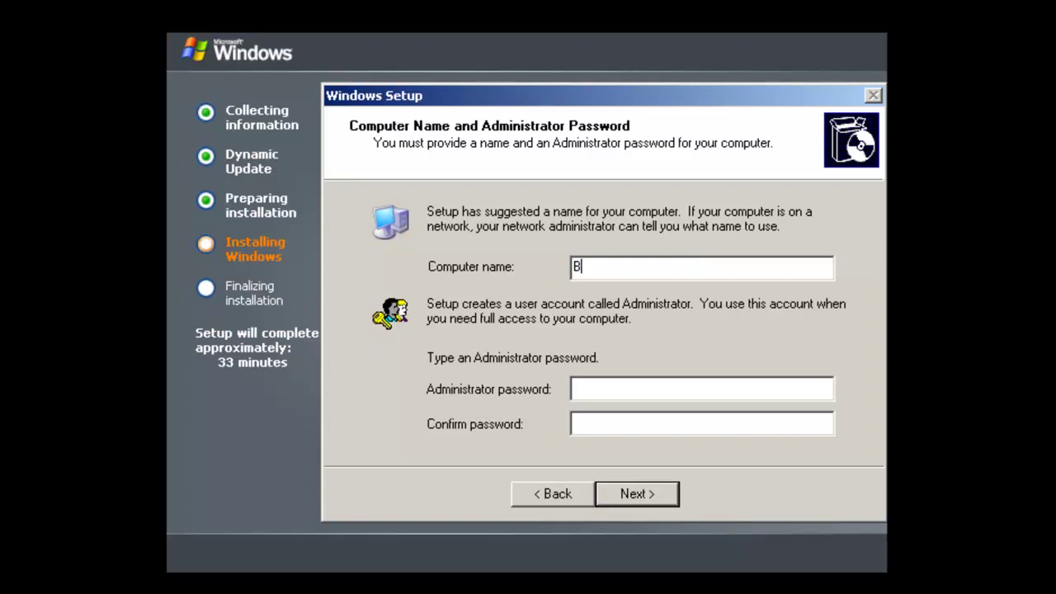
{"action": "type", "text": "TT-SRV"}
{"action": "left_click", "coordinate": [622, 383]}
{"action": "left_click", "coordinate": [633, 493]}
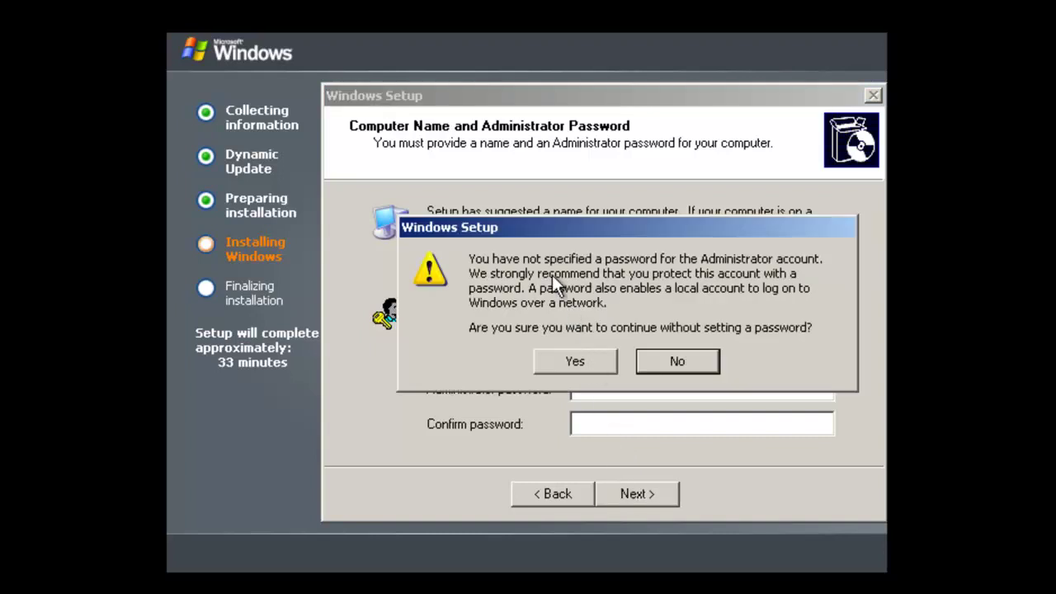
{"action": "left_click", "coordinate": [653, 364]}
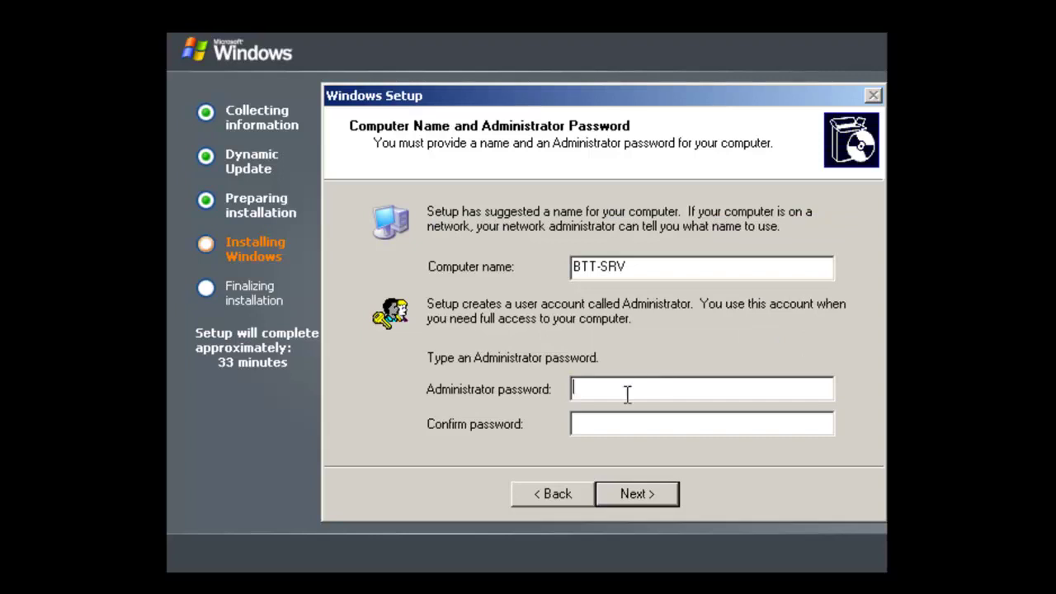
Enter and confirm the Administrator password, and continue to the date and time settings.
{"action": "type", "text": "**********"}
{"action": "key", "text": "Tab"}
{"action": "type", "text": "**********"}
{"action": "key", "text": "alt"}
{"action": "key", "text": "Return"}
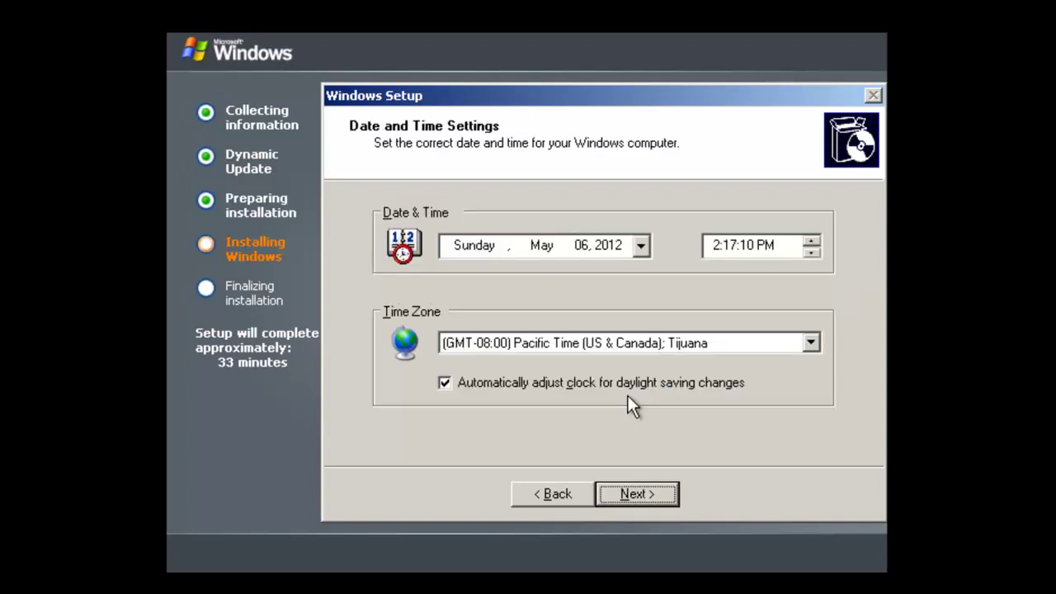
Set the time zone to (GMT) Greenwich Mean Time : Dublin, Edinburgh, Lisbon, London and continue Setup.
{"action": "left_click", "coordinate": [691, 342]}
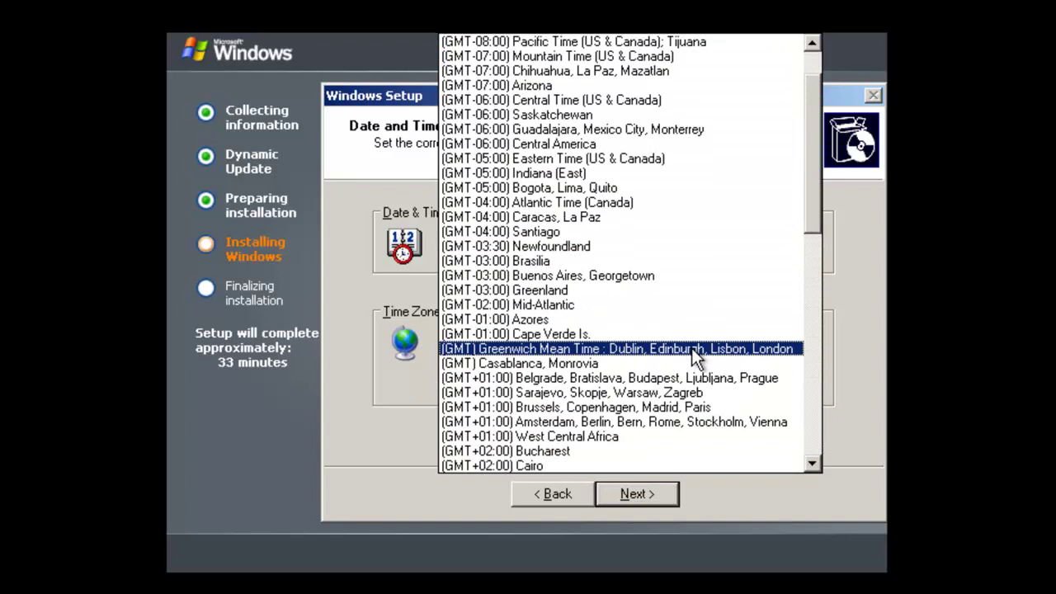
{"action": "left_click", "coordinate": [691, 347]}
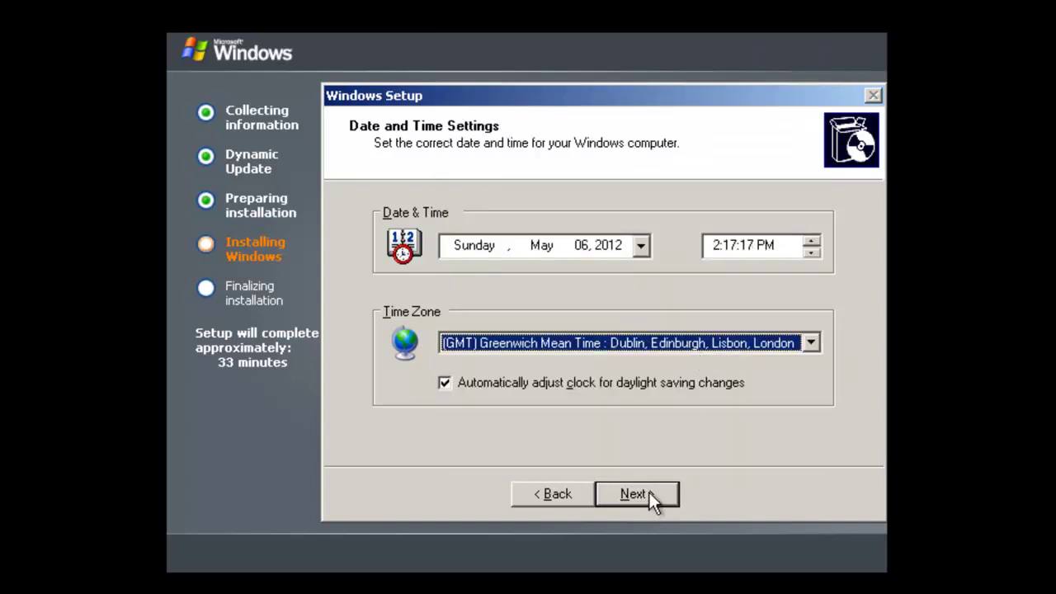
{"action": "left_click", "coordinate": [740, 341]}
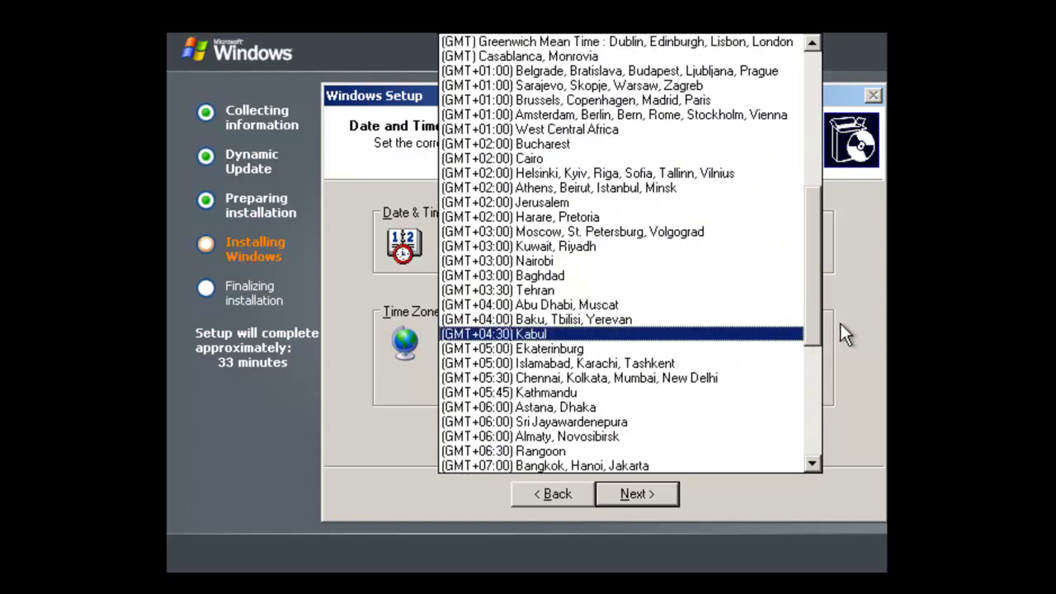
{"action": "left_click", "coordinate": [846, 335]}
{"action": "left_click", "coordinate": [641, 499]}
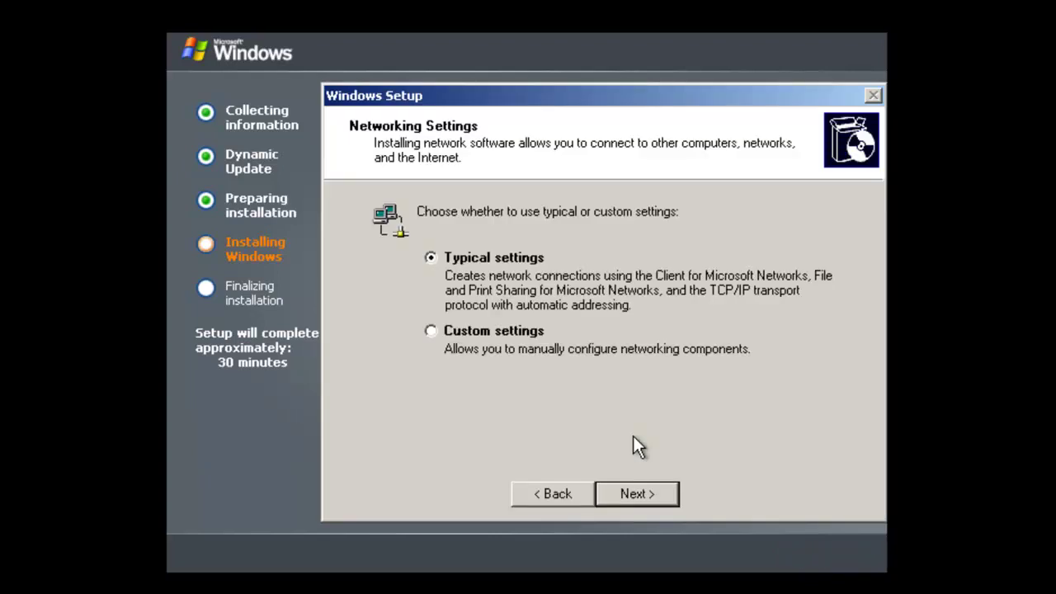
Accept the typical networking settings and make the computer a member of the workgroup WORKGROUP.
{"action": "left_click", "coordinate": [626, 494]}
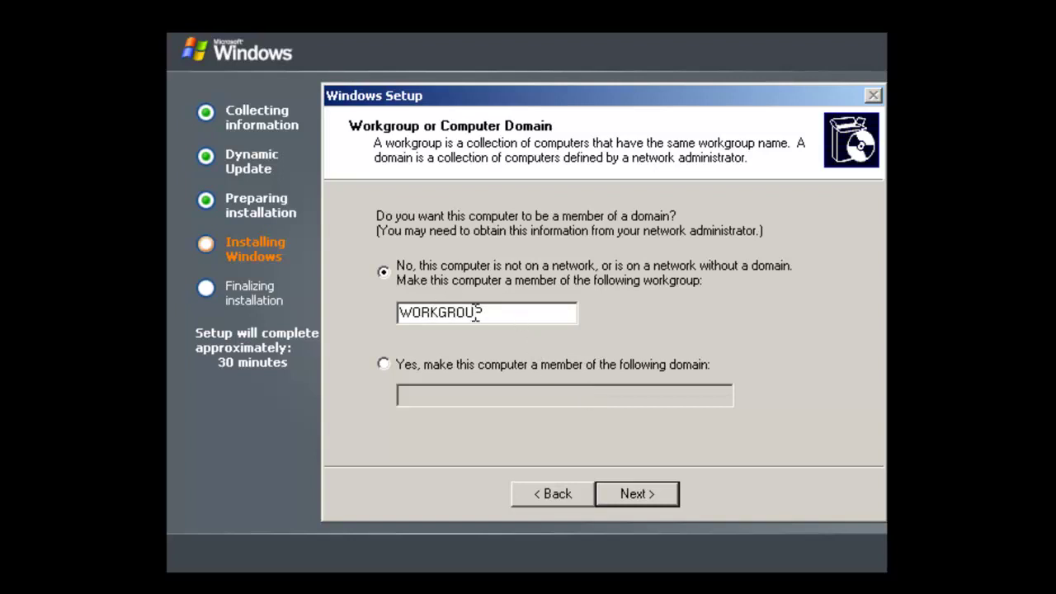
{"action": "left_click", "coordinate": [637, 499]}
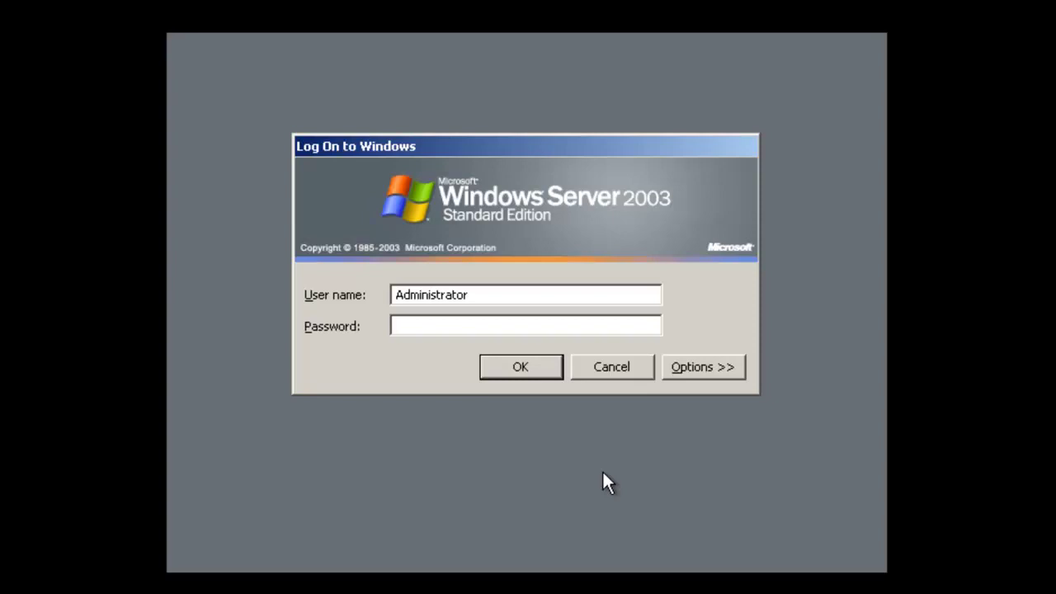
Log on as Administrator with the account password, retrying if it is rejected, and dismiss the display settings notification.
{"action": "type", "text": "********"}
{"action": "key", "text": "Return"}
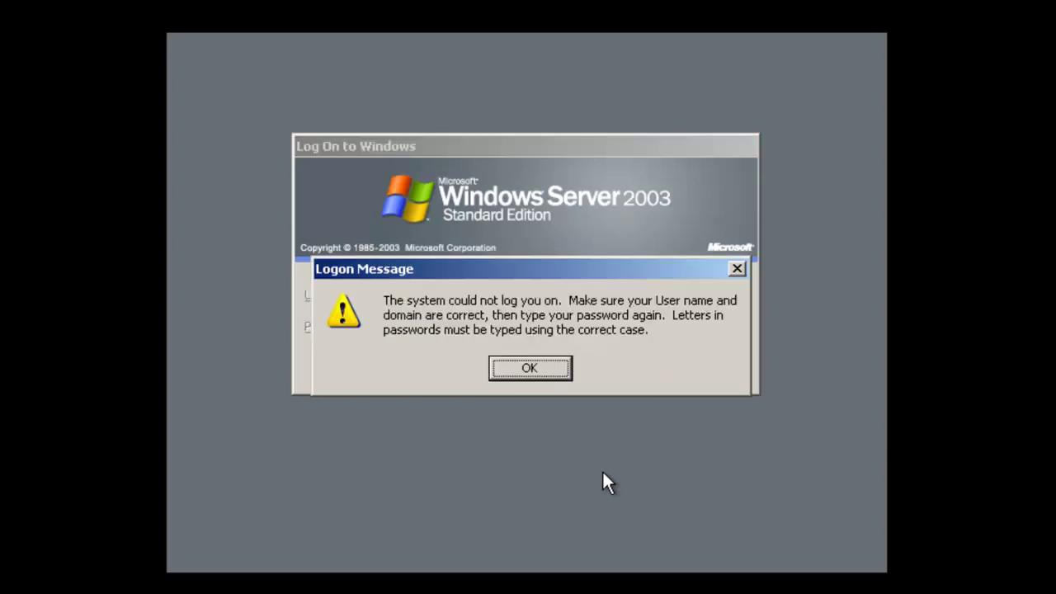
{"action": "key", "text": "Return"}
{"action": "type", "text": "*********"}
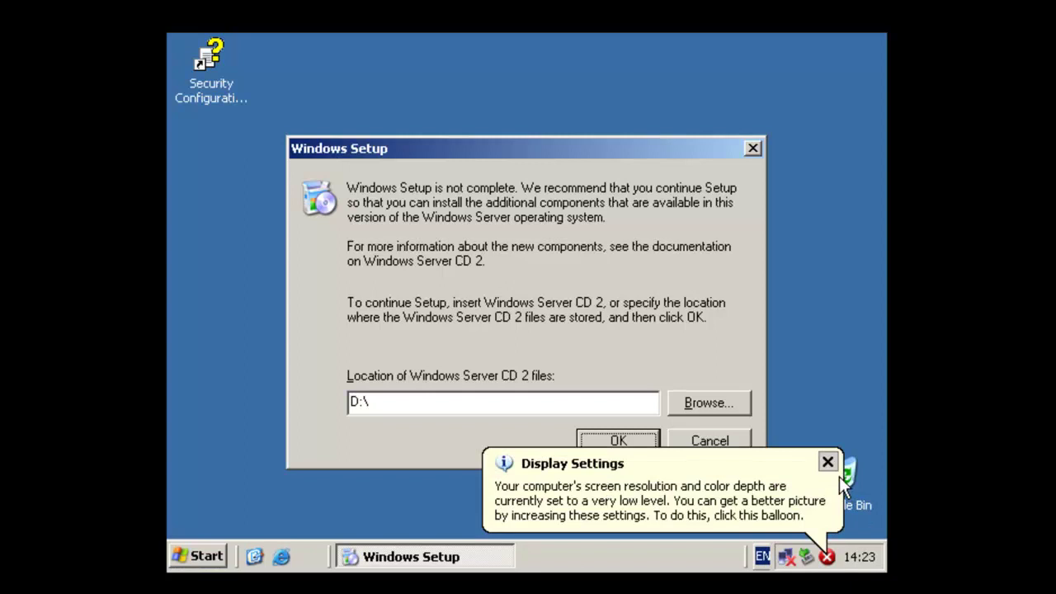
{"action": "left_click", "coordinate": [828, 462]}
Switch the virtual machine's CD/DVD drive to the ISO image in the Windows Server 2003 R2 Disk 2 folder and apply the settings.
{"action": "left_click", "coordinate": [577, 252]}
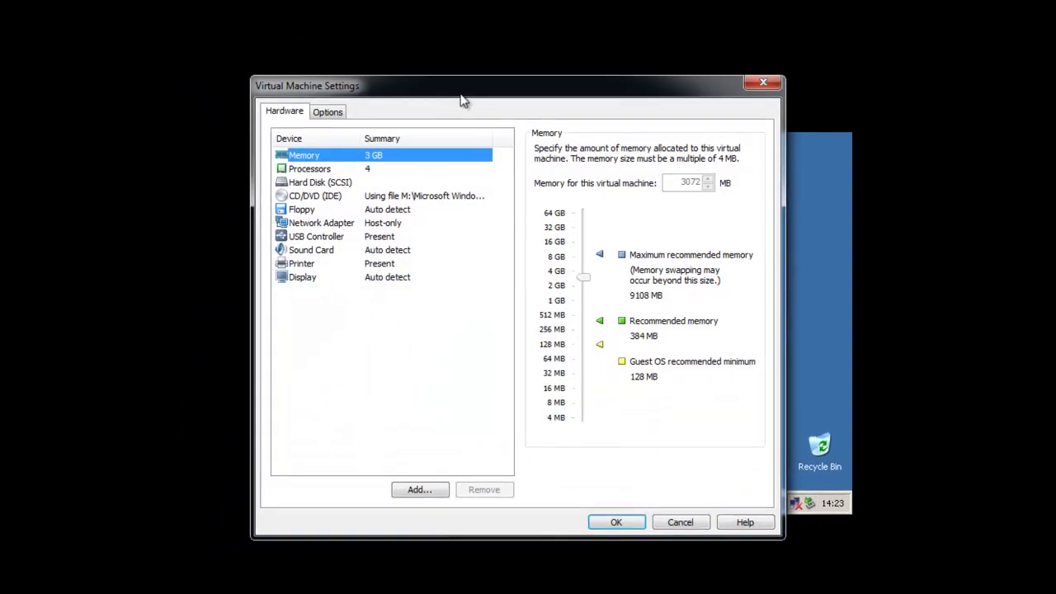
{"action": "left_click_drag", "start_coordinate": [462, 99], "coordinate": [171, 115]}
{"action": "left_click", "coordinate": [33, 211]}
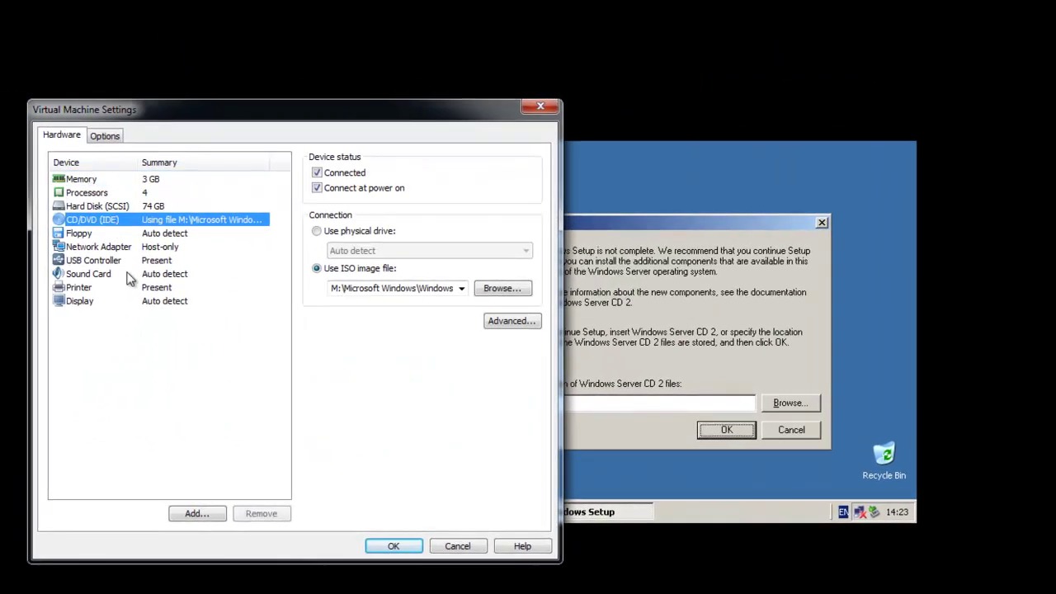
{"action": "left_click", "coordinate": [500, 288]}
{"action": "left_click", "coordinate": [385, 157]}
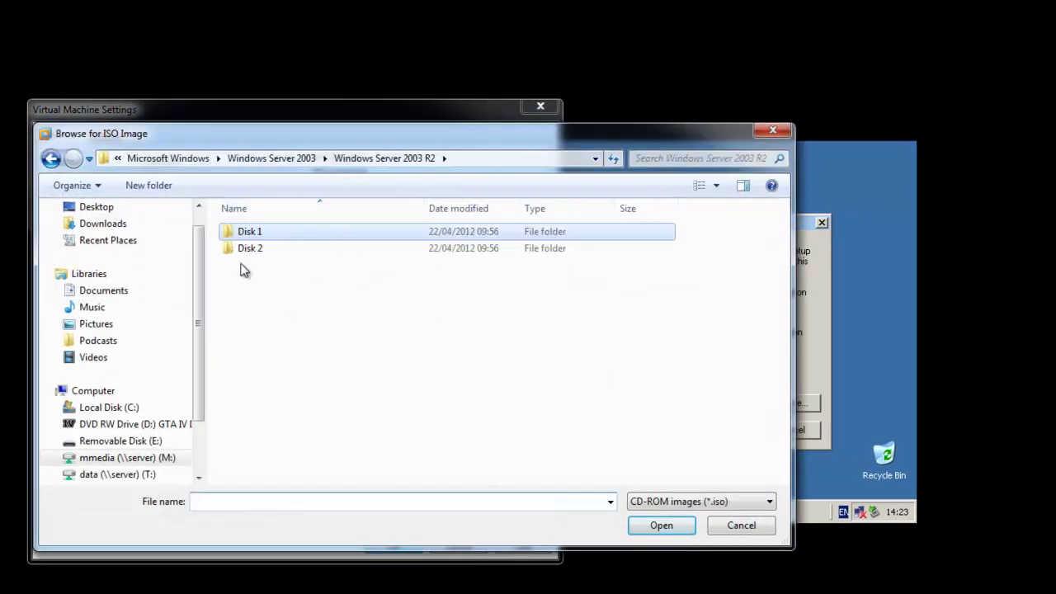
{"action": "double_click", "coordinate": [241, 247]}
{"action": "left_click", "coordinate": [264, 235]}
{"action": "double_click", "coordinate": [264, 235]}
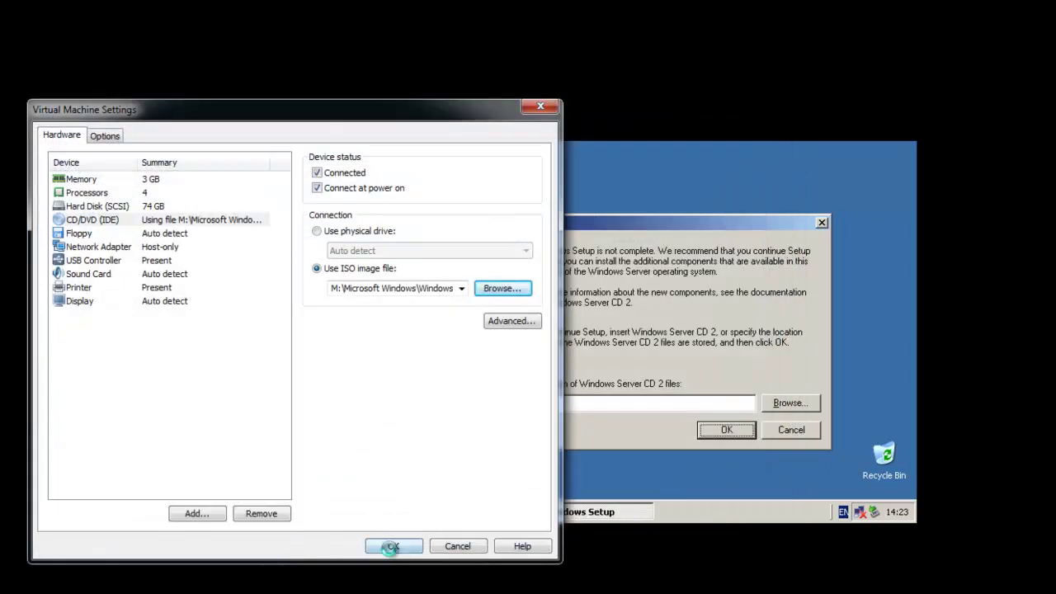
{"action": "left_click", "coordinate": [390, 544]}
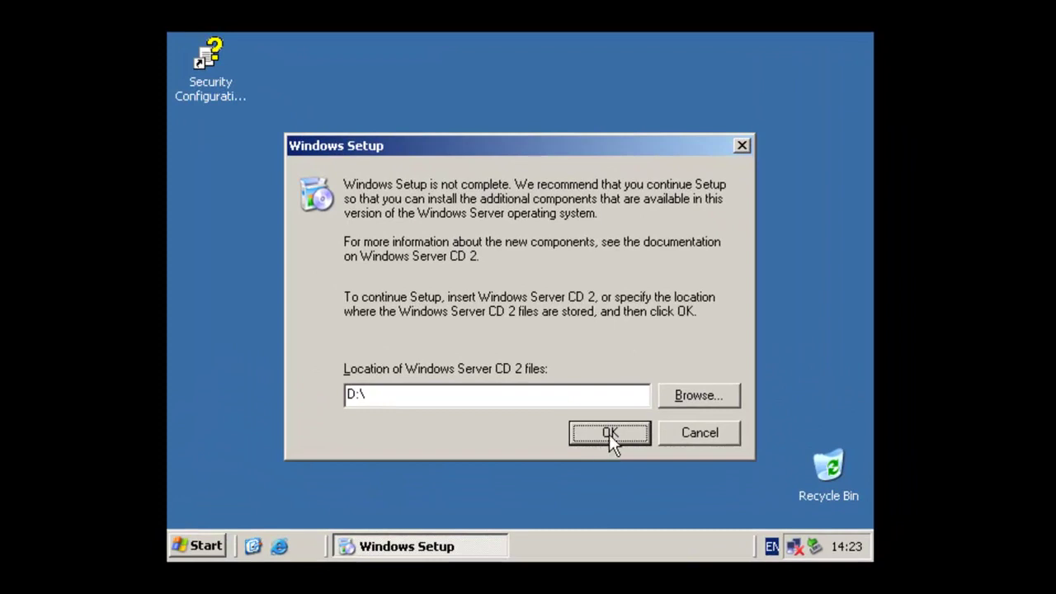
Continue Setup from the CD 2 files in D:\, accept the license agreement, and complete the Windows Server 2003 R2 installation.
{"action": "left_click", "coordinate": [609, 434]}
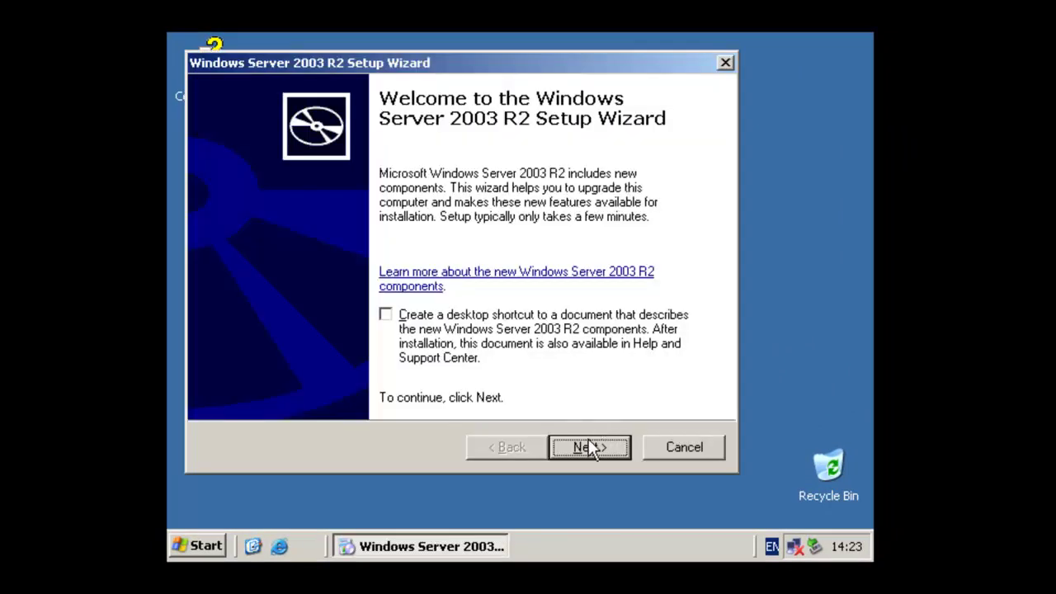
{"action": "left_click", "coordinate": [589, 446]}
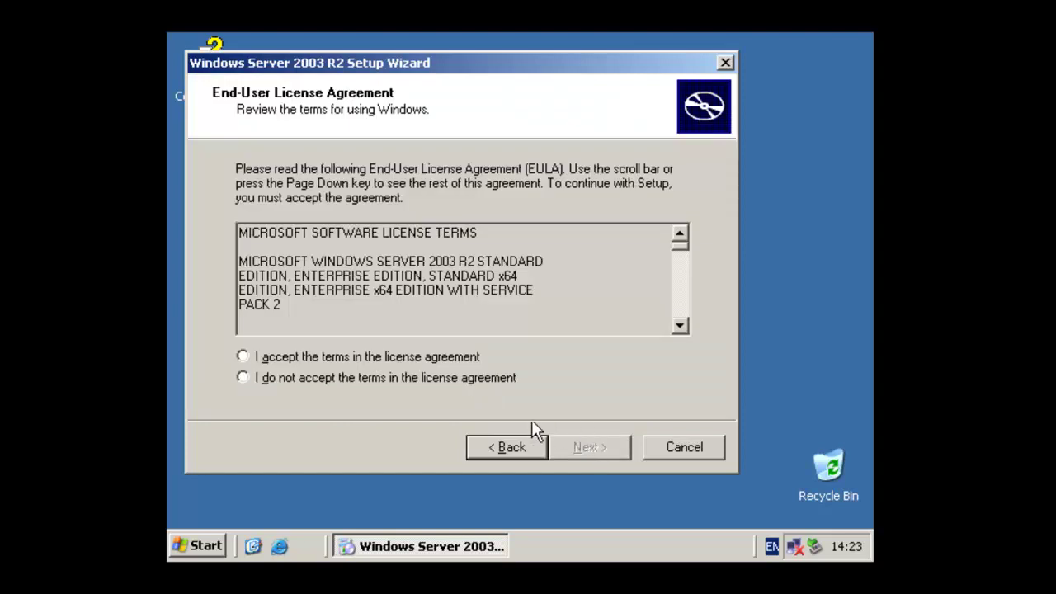
{"action": "left_click", "coordinate": [469, 358]}
{"action": "left_click", "coordinate": [577, 443]}
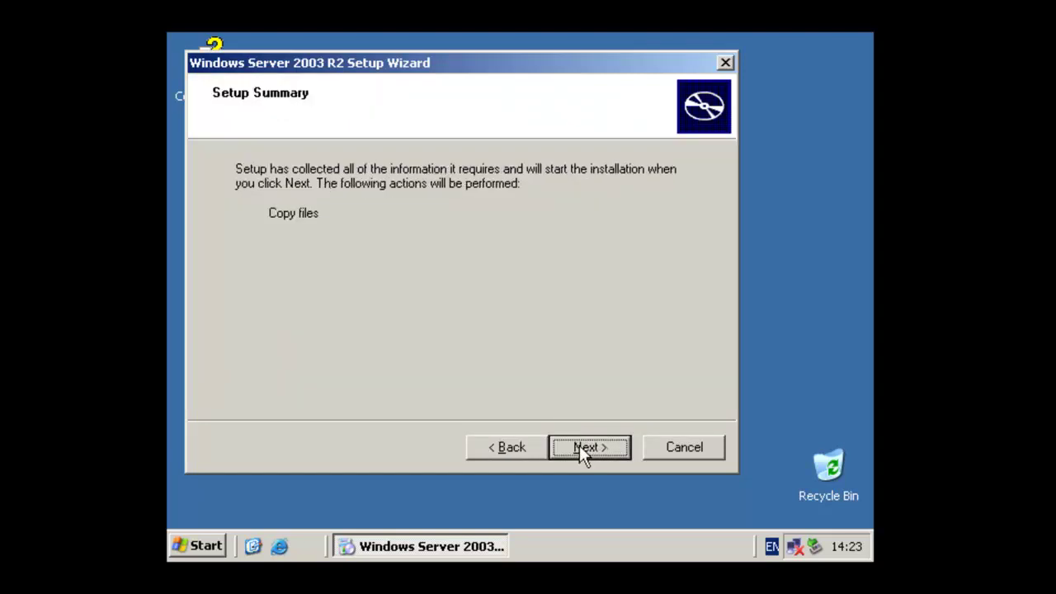
{"action": "left_click", "coordinate": [579, 445]}
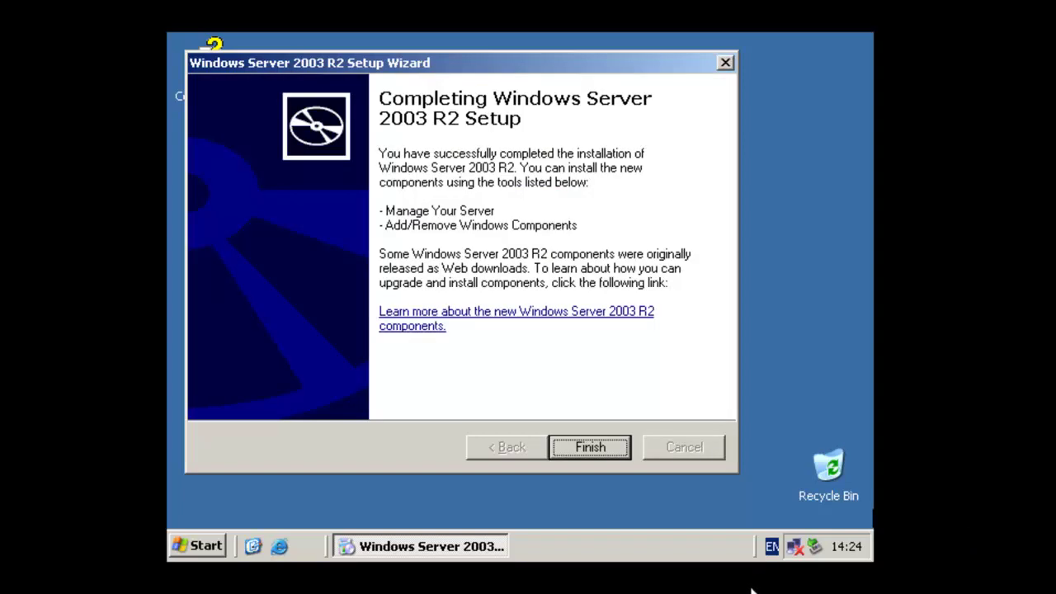
{"action": "left_click", "coordinate": [608, 449]}
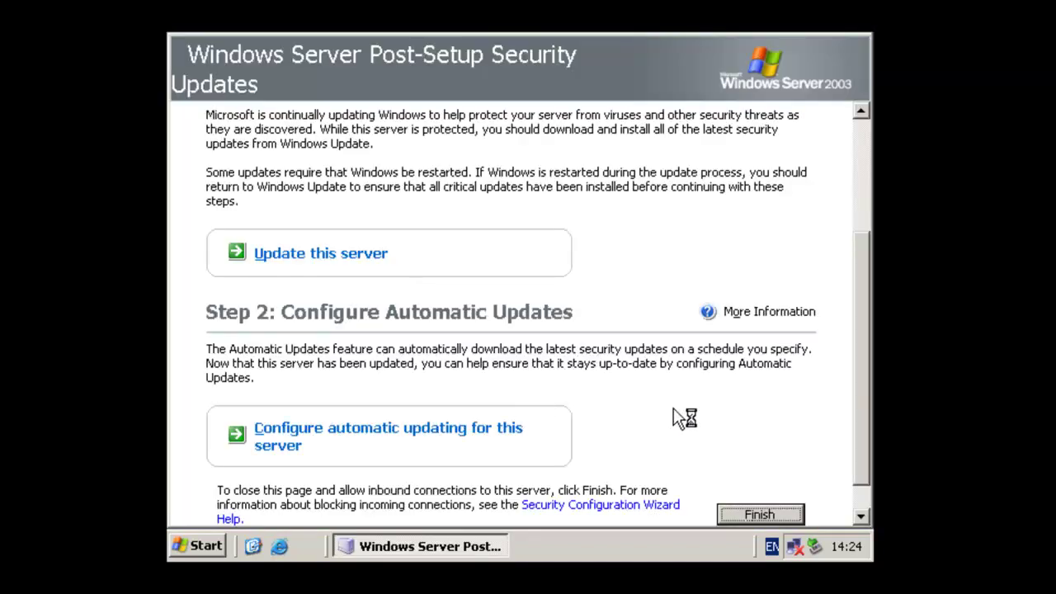
Finish the Post-Setup Security Updates page without updating, allow inbound connections, and close Manage Your Server.
{"action": "left_click", "coordinate": [772, 508]}
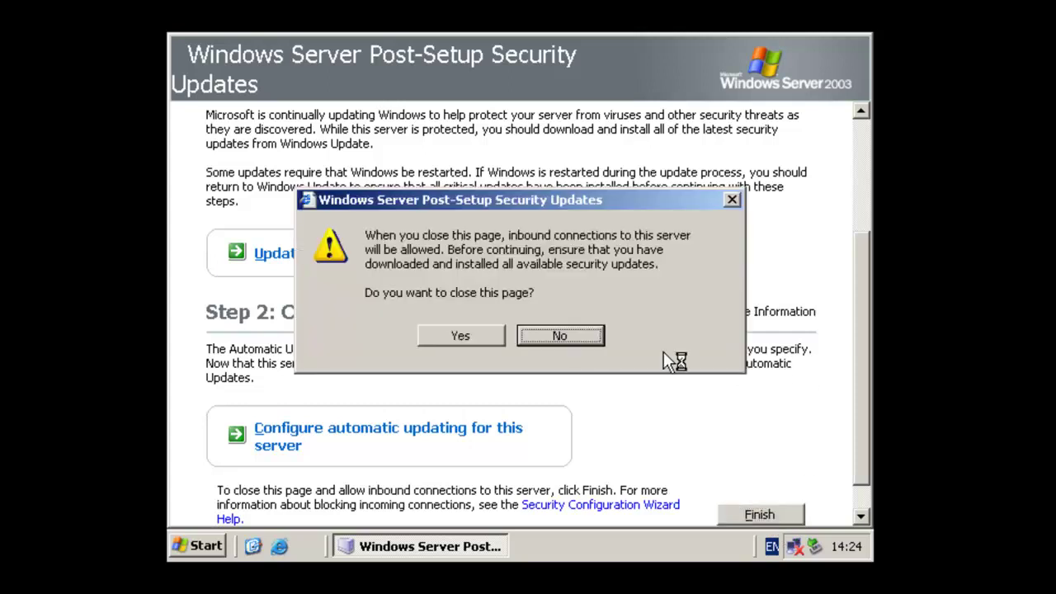
{"action": "left_click", "coordinate": [481, 330]}
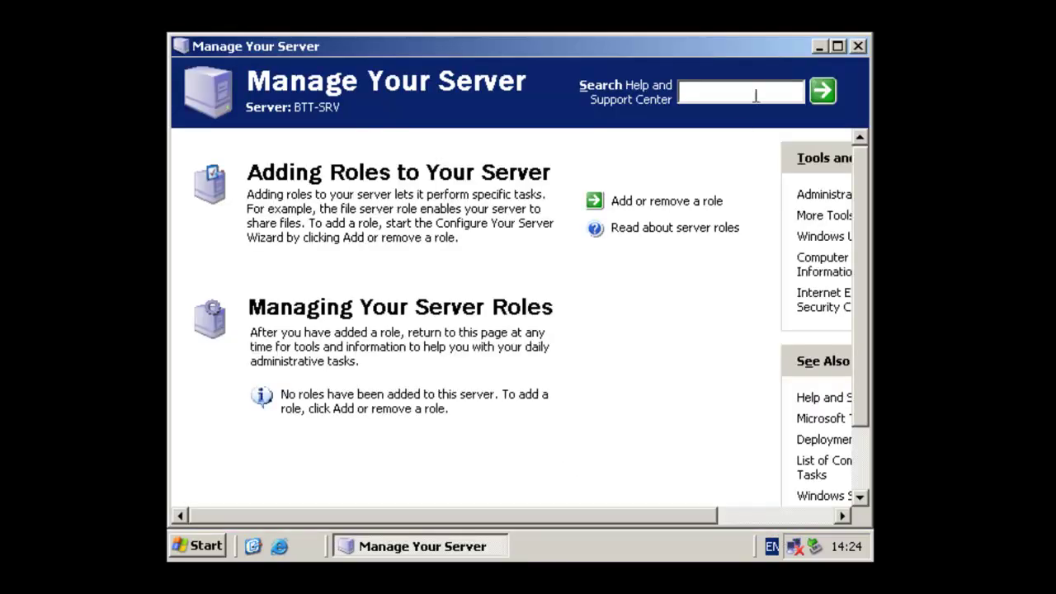
{"action": "left_click", "coordinate": [858, 47]}
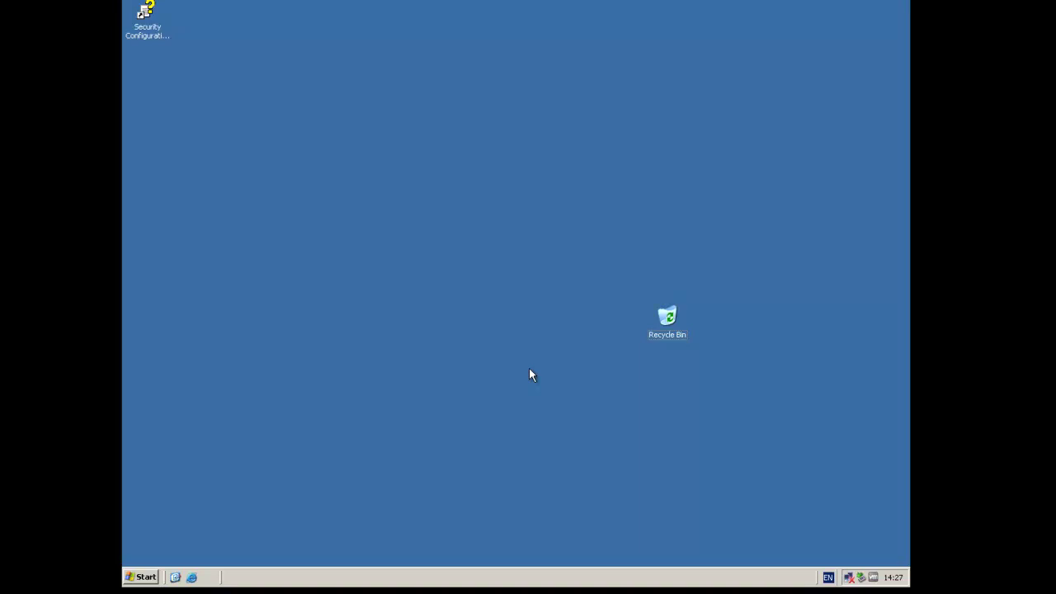
Review the general system information, computer name and hardware pages of System Properties, and close the dialog.
{"action": "left_click", "coordinate": [151, 578]}
{"action": "right_click", "coordinate": [293, 307]}
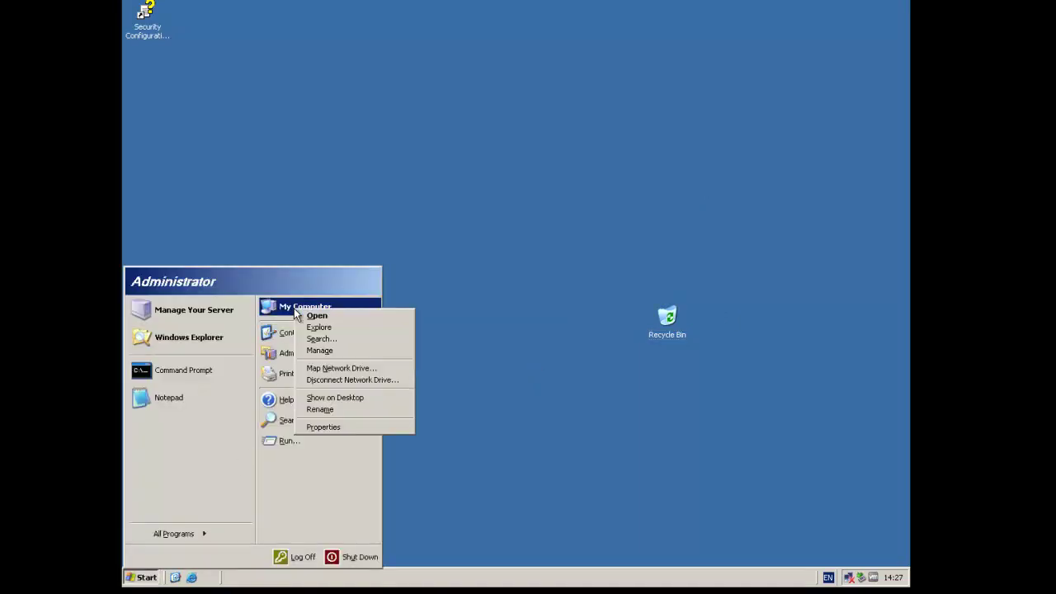
{"action": "left_click", "coordinate": [324, 443]}
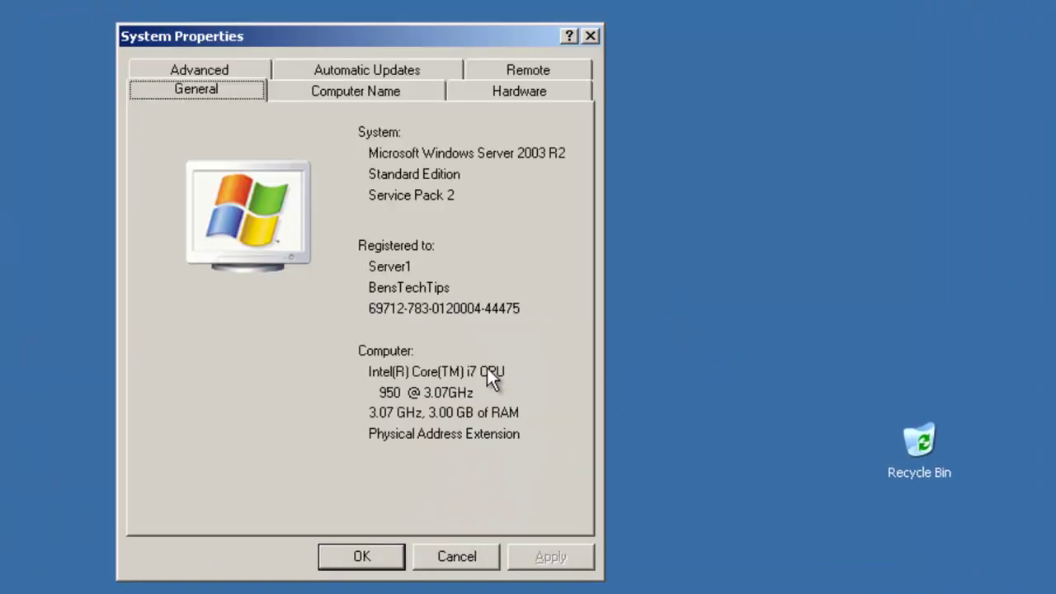
{"action": "left_click", "coordinate": [356, 97]}
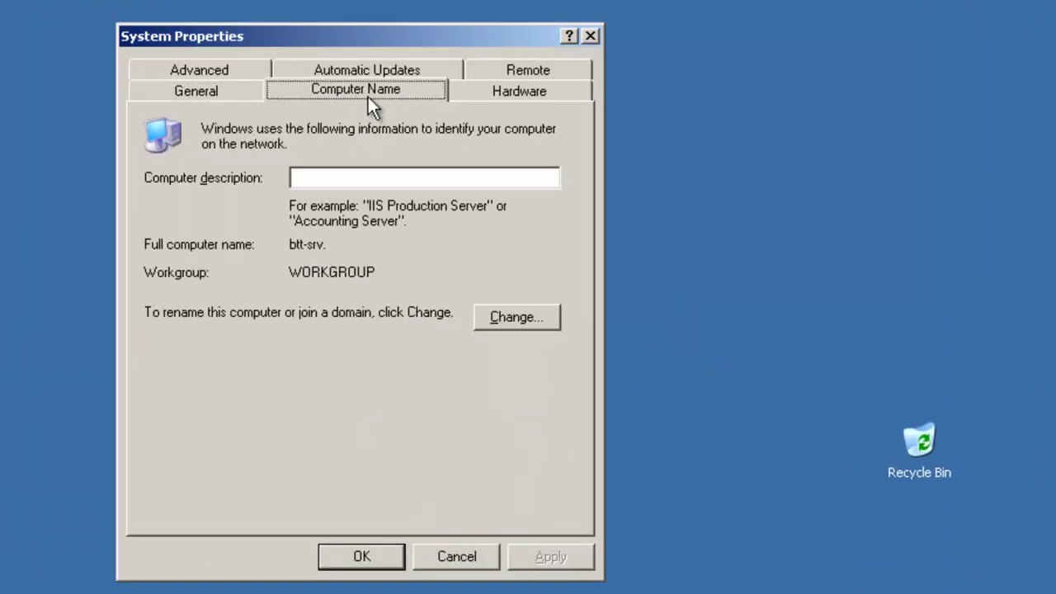
{"action": "left_click", "coordinate": [495, 94]}
{"action": "left_click", "coordinate": [231, 90]}
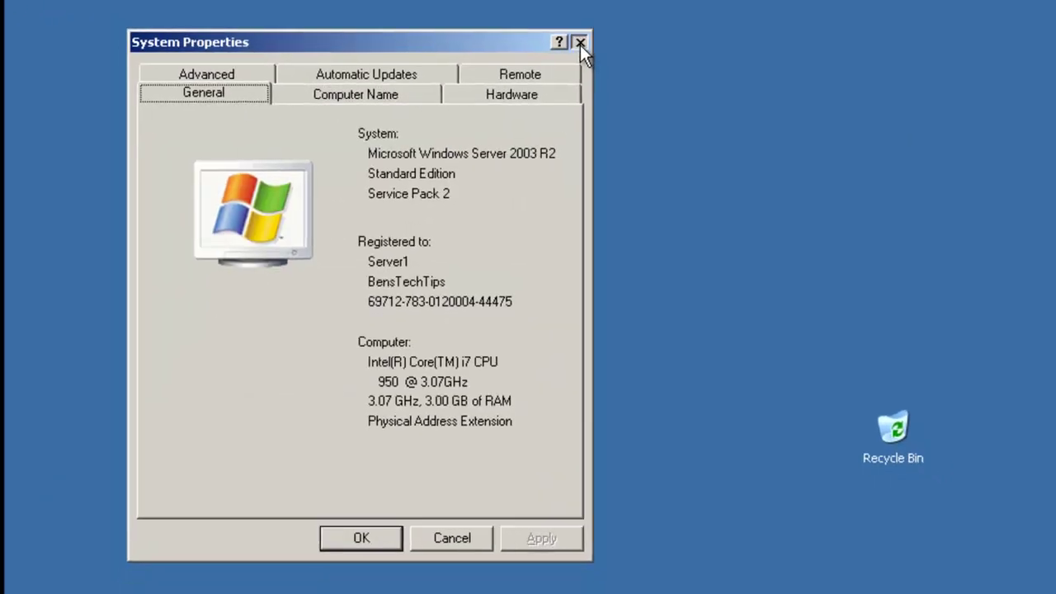
{"action": "left_click", "coordinate": [590, 35]}
Check the available drives in My Computer and close the window.
{"action": "left_click", "coordinate": [165, 575]}
{"action": "left_click", "coordinate": [323, 312]}
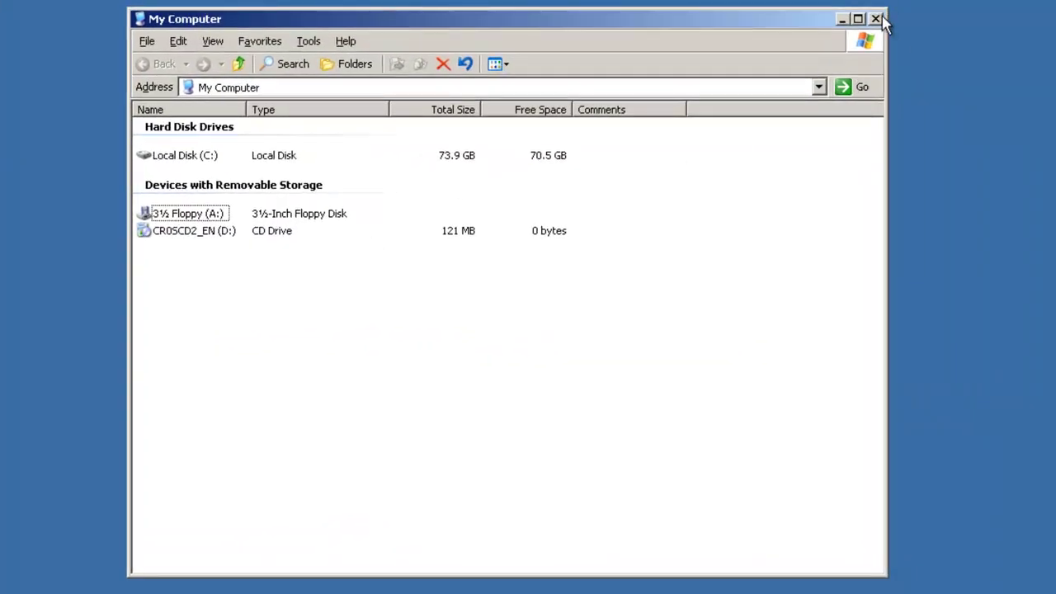
{"action": "left_click", "coordinate": [875, 18]}
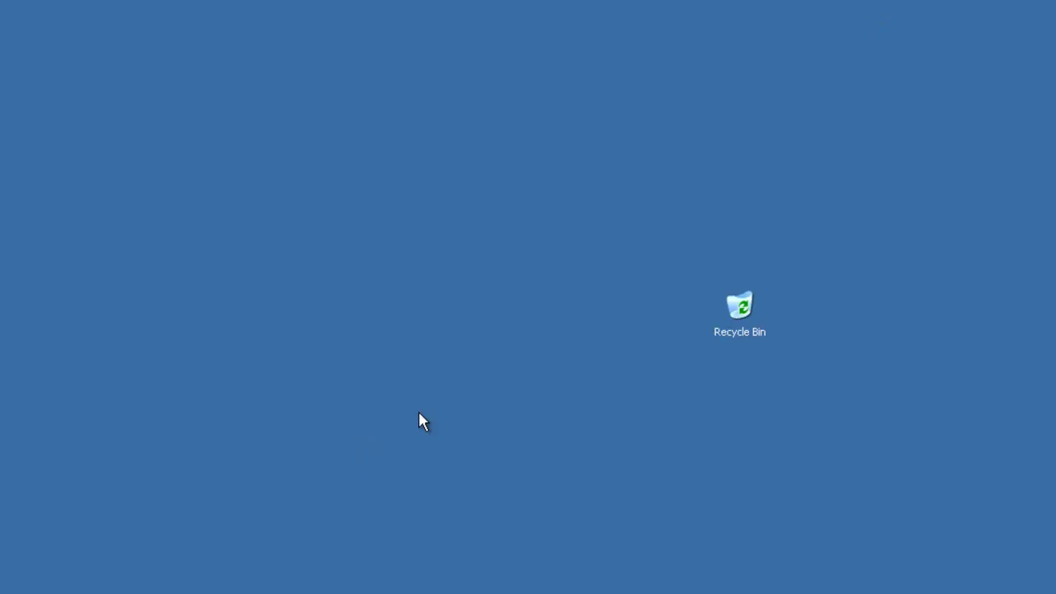